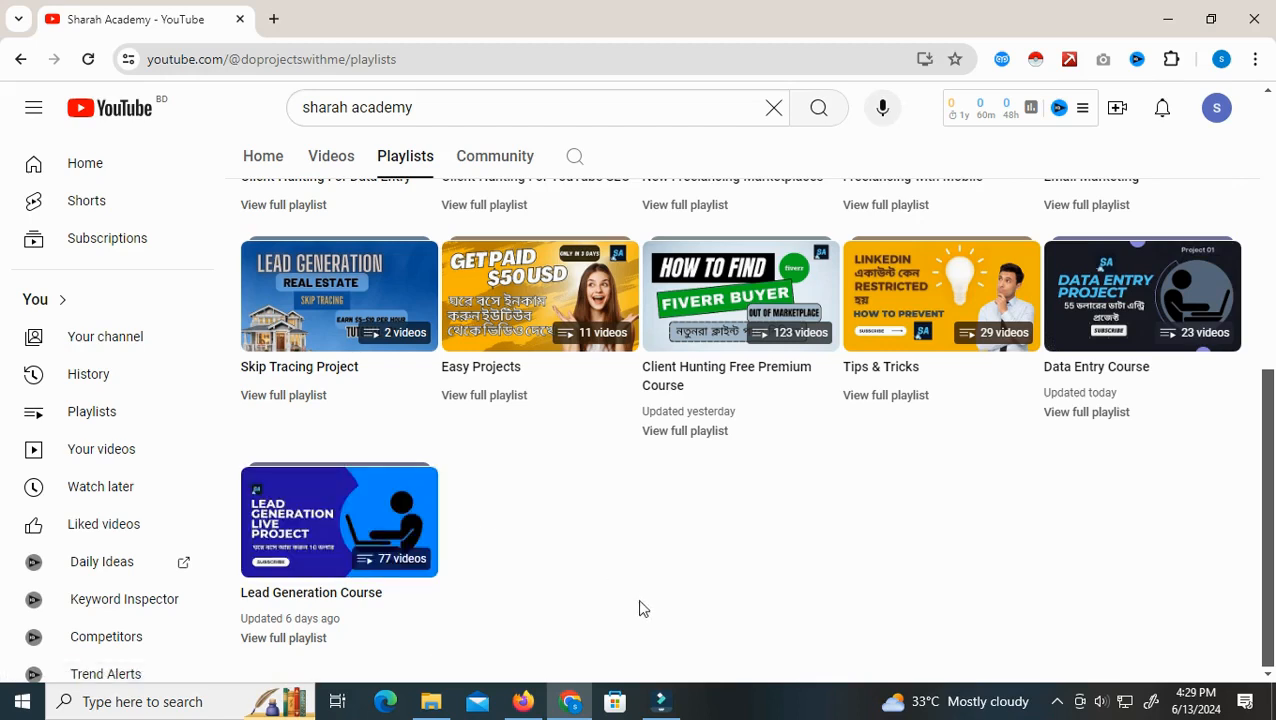
Switch to Firefox and examine the spreadsheet's column headings and the Bangladesh Transporter Contact List page that holds the source data
{"action": "left_click", "coordinate": [524, 704]}
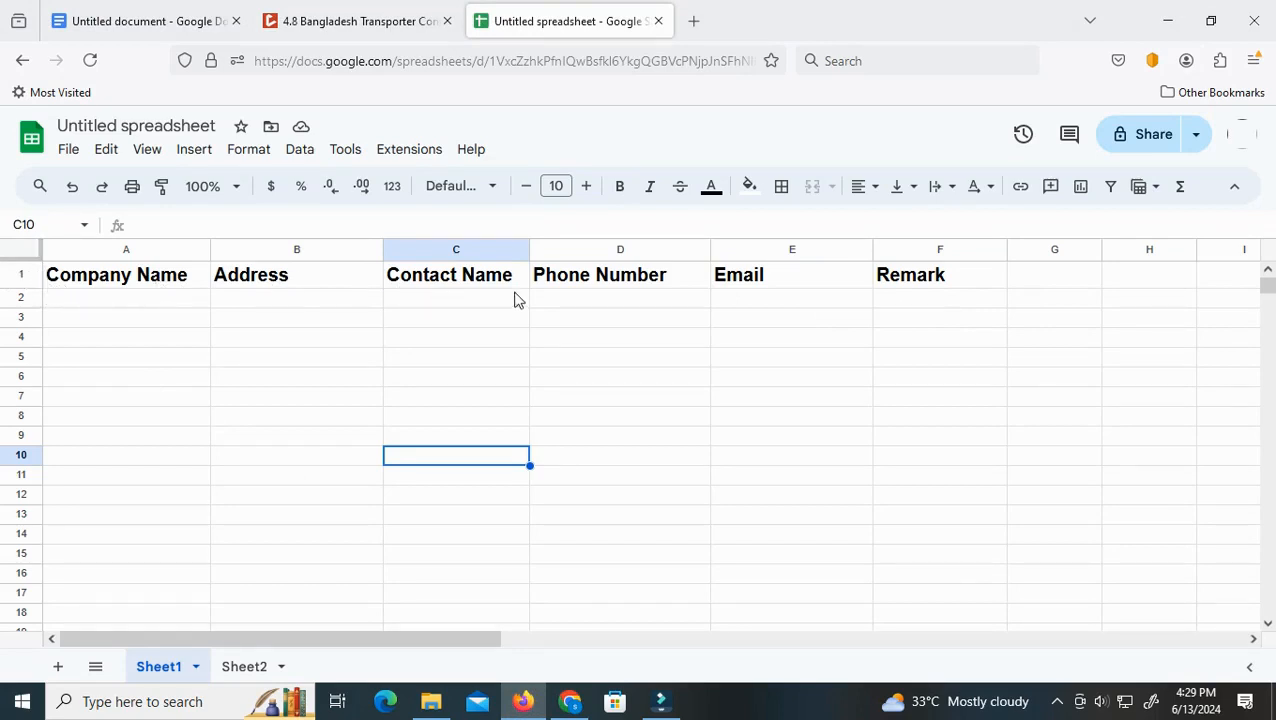
{"action": "left_click", "coordinate": [647, 282]}
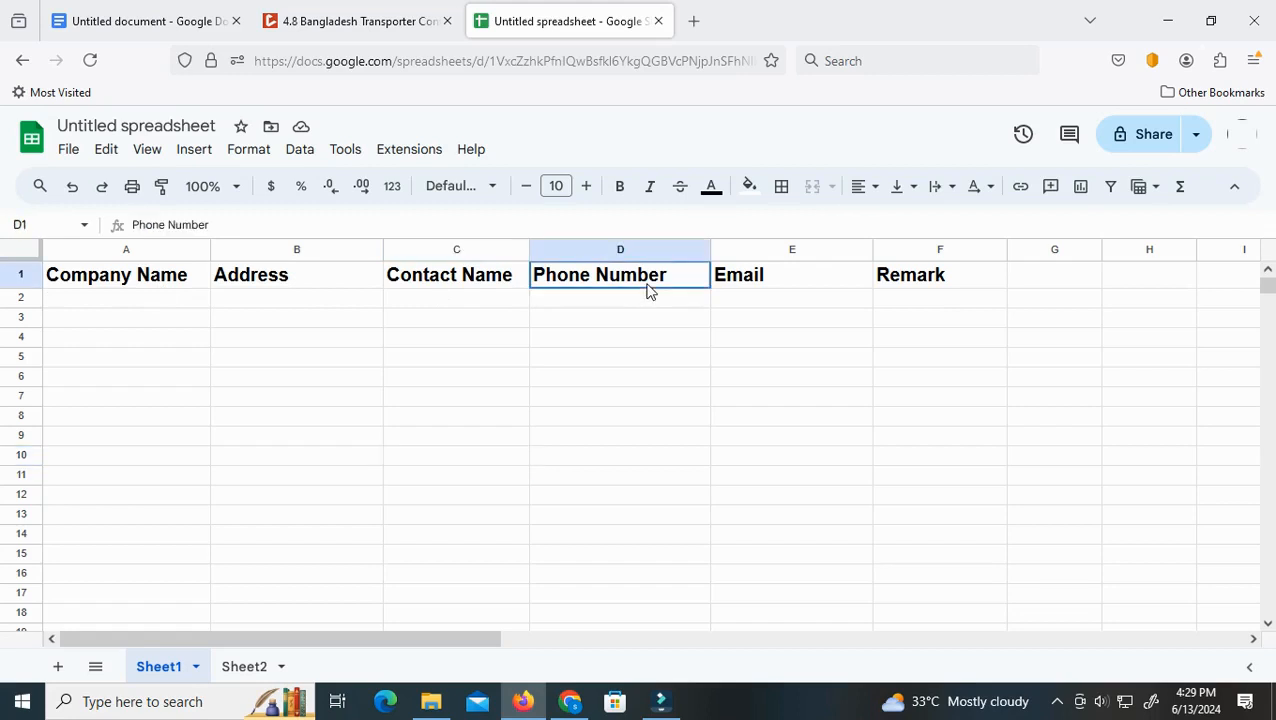
{"action": "left_click", "coordinate": [808, 280]}
{"action": "left_click", "coordinate": [970, 278]}
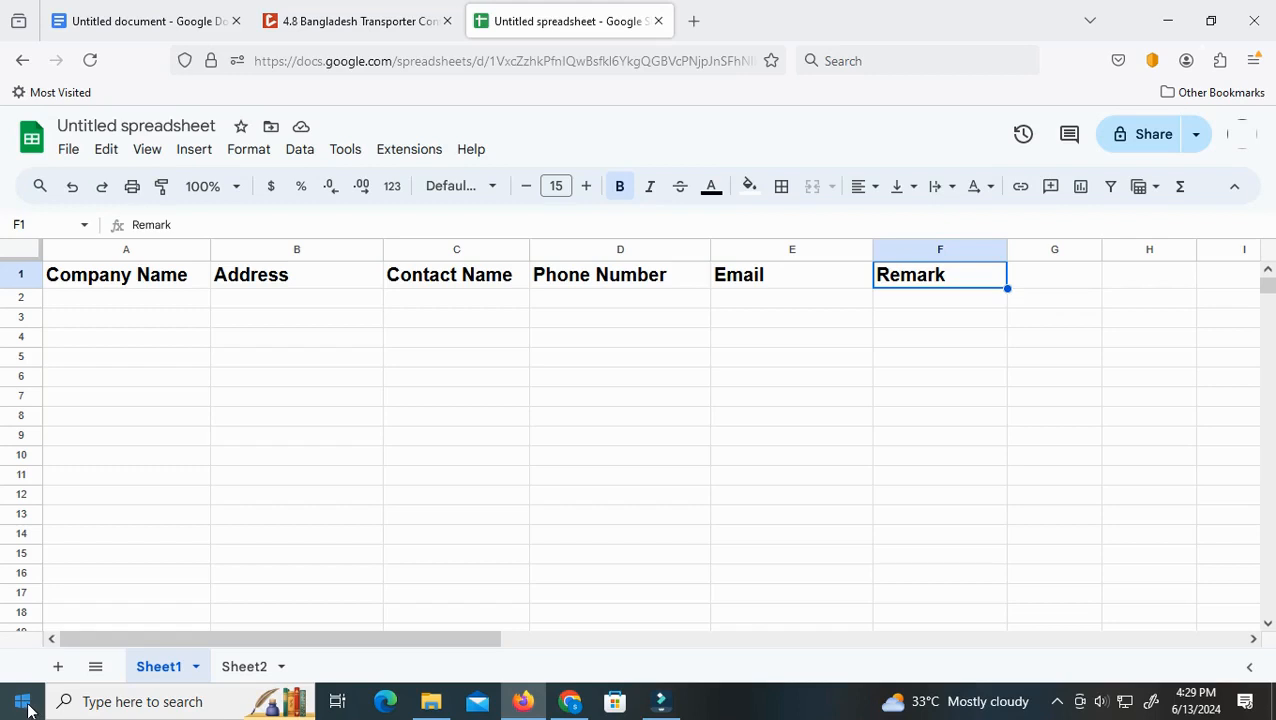
{"action": "left_click", "coordinate": [350, 21]}
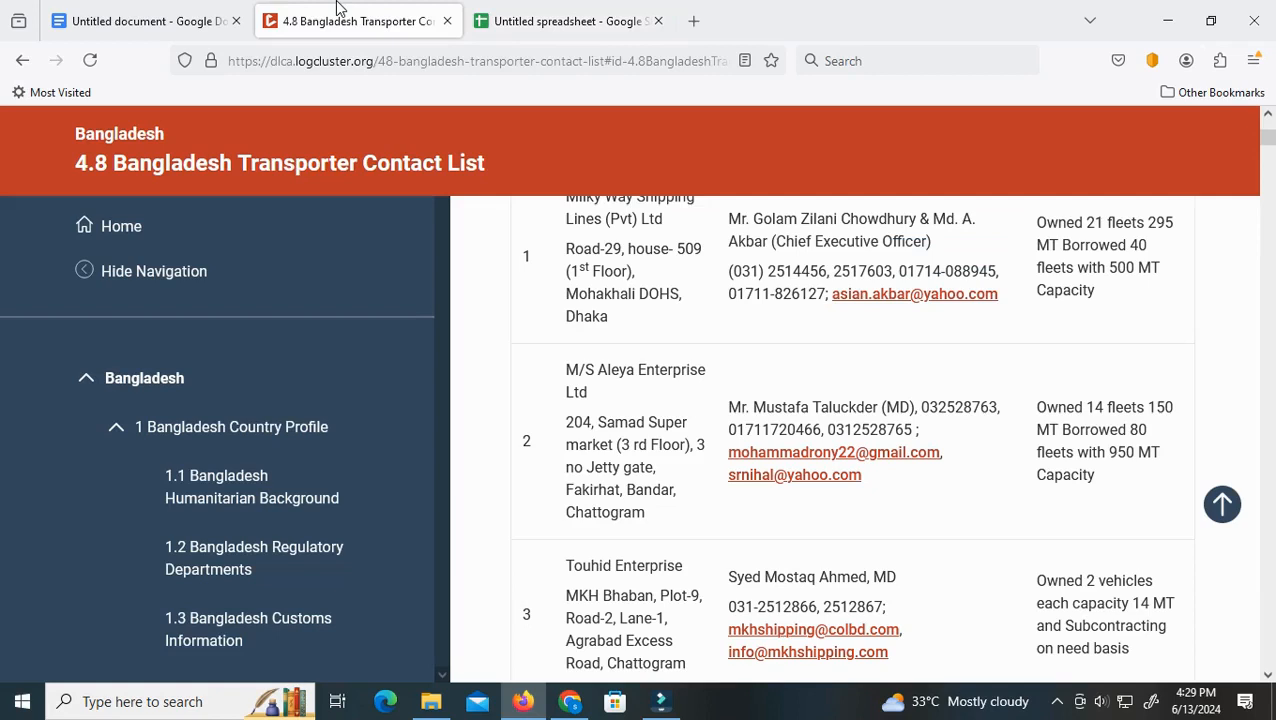
{"action": "scroll", "coordinate": [530, 555], "scroll_direction": "up", "scroll_amount": 10}
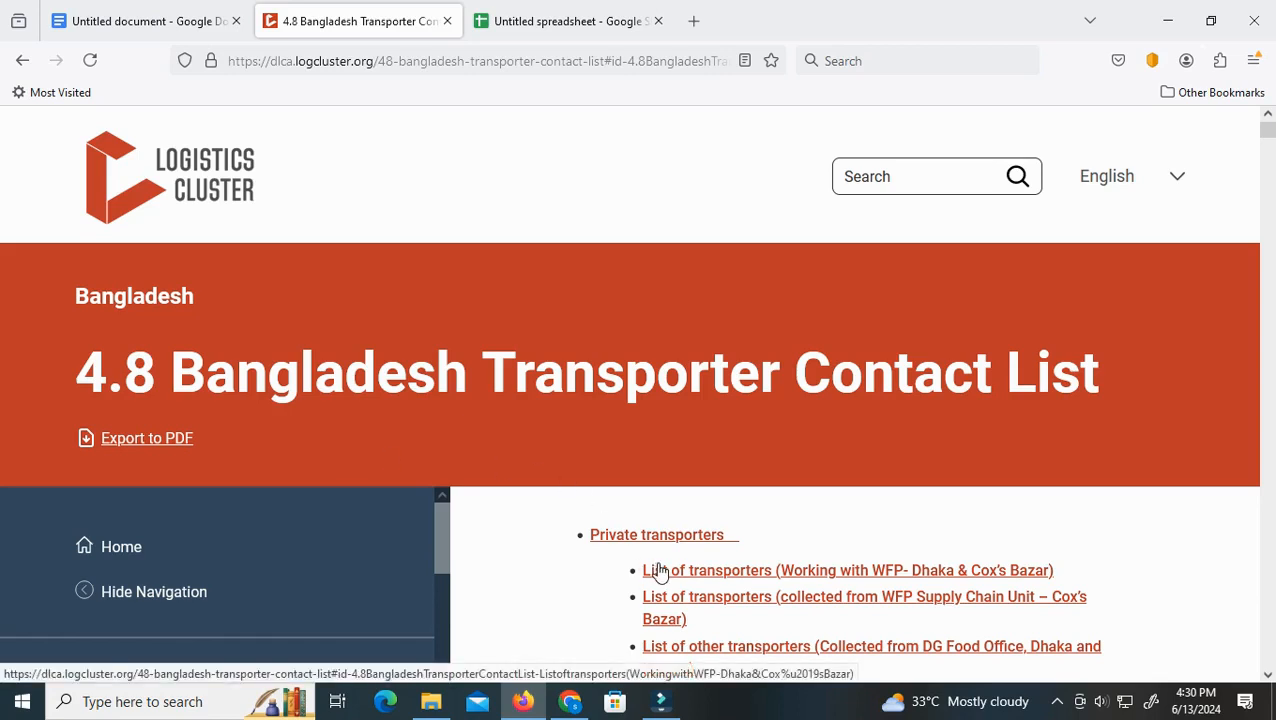
{"action": "scroll", "coordinate": [670, 575], "scroll_direction": "down", "scroll_amount": 4}
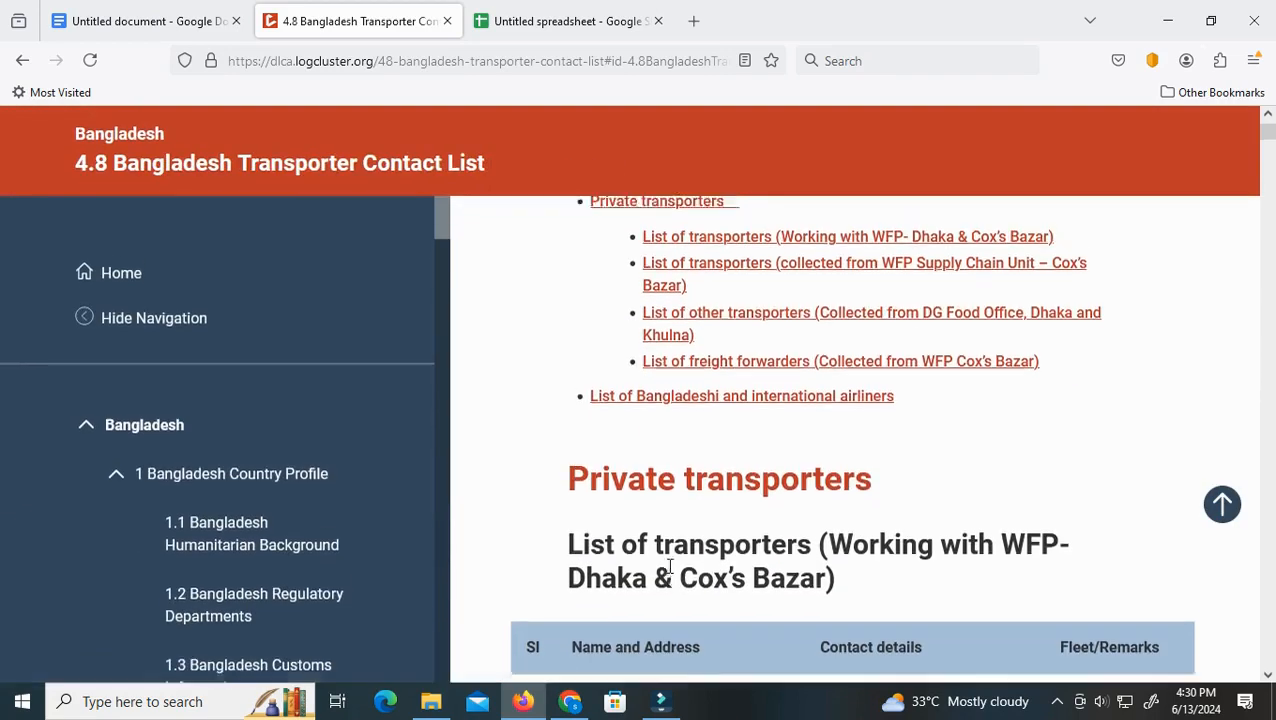
{"action": "scroll", "coordinate": [232, 345], "scroll_direction": "up", "scroll_amount": 5}
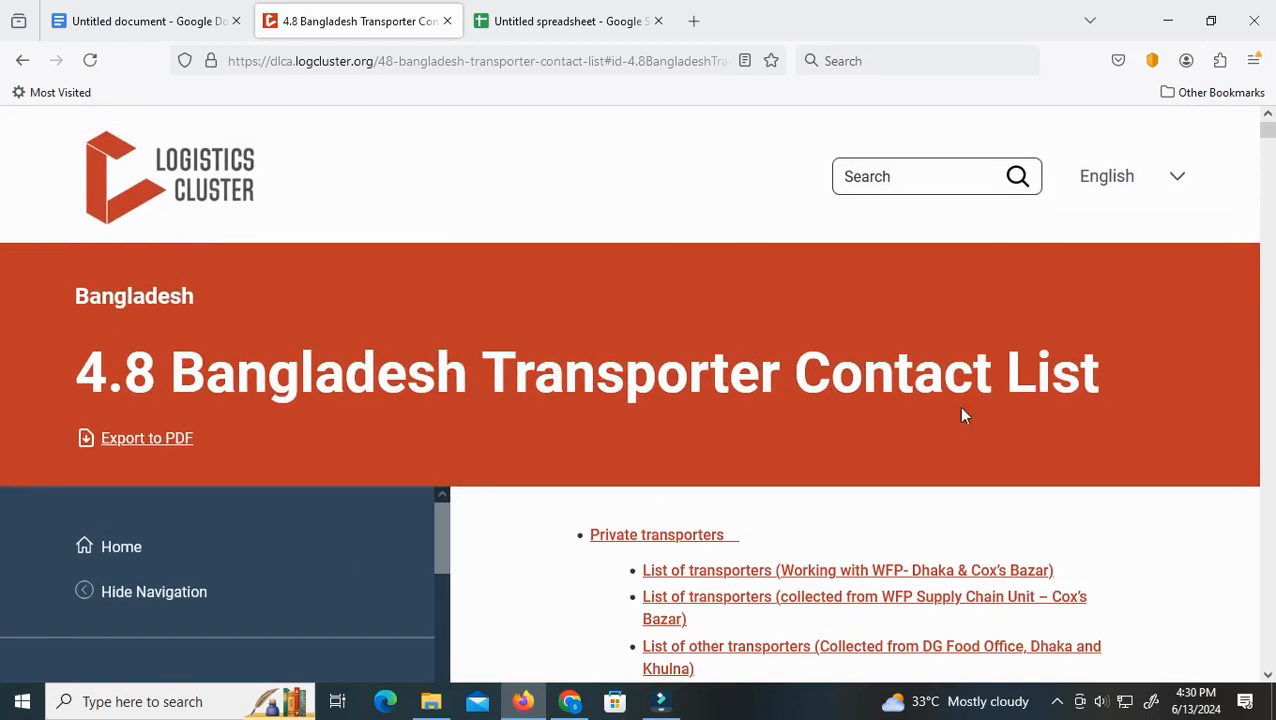
{"action": "scroll", "coordinate": [910, 507], "scroll_direction": "down", "scroll_amount": 4}
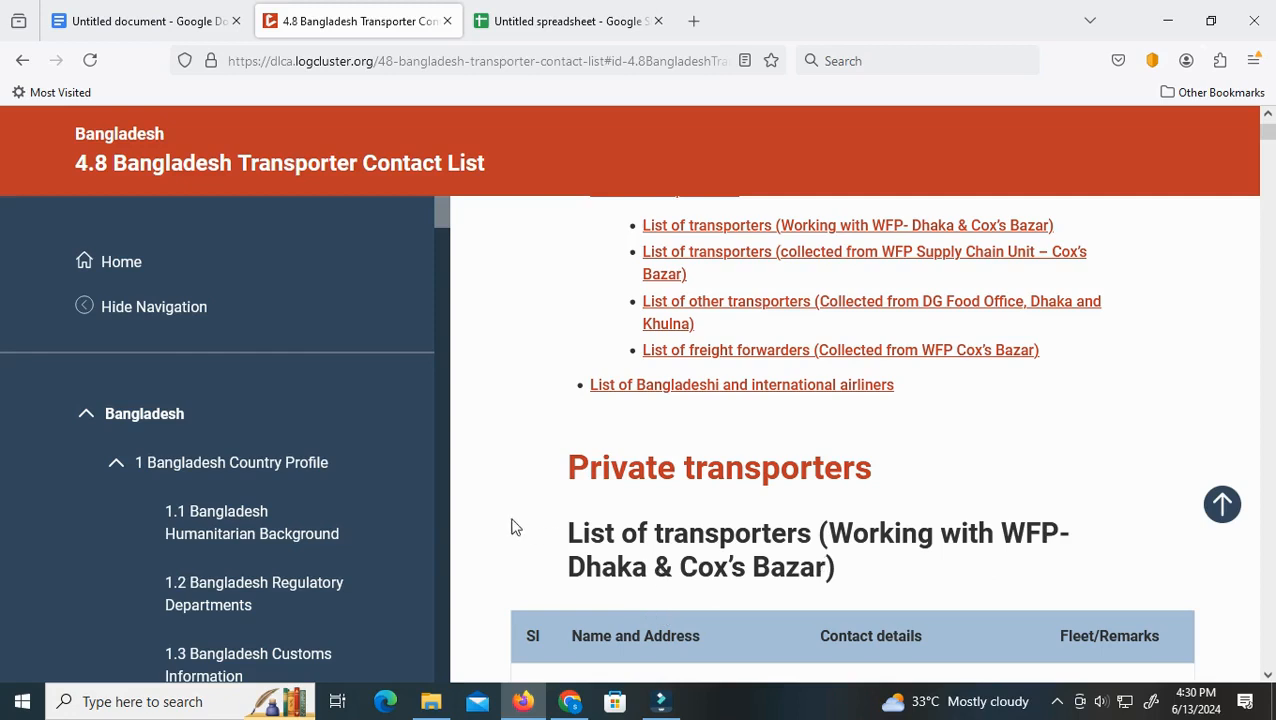
Rename the untitled spreadsheet with the heading "List of transporters (Working with WFP- Dhaka & Cox's Bazar)" copied from the contact list page
{"action": "left_click_drag", "start_coordinate": [571, 530], "coordinate": [843, 567]}
{"action": "right_click", "coordinate": [756, 560]}
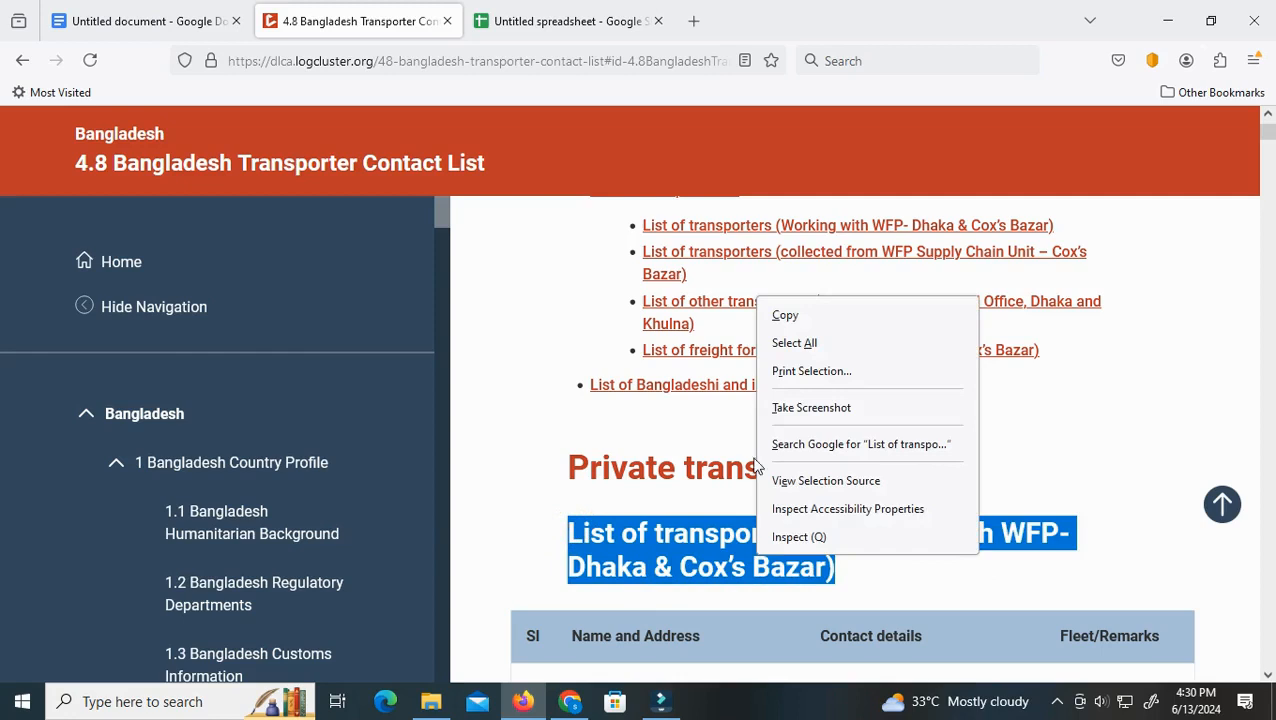
{"action": "left_click", "coordinate": [823, 313]}
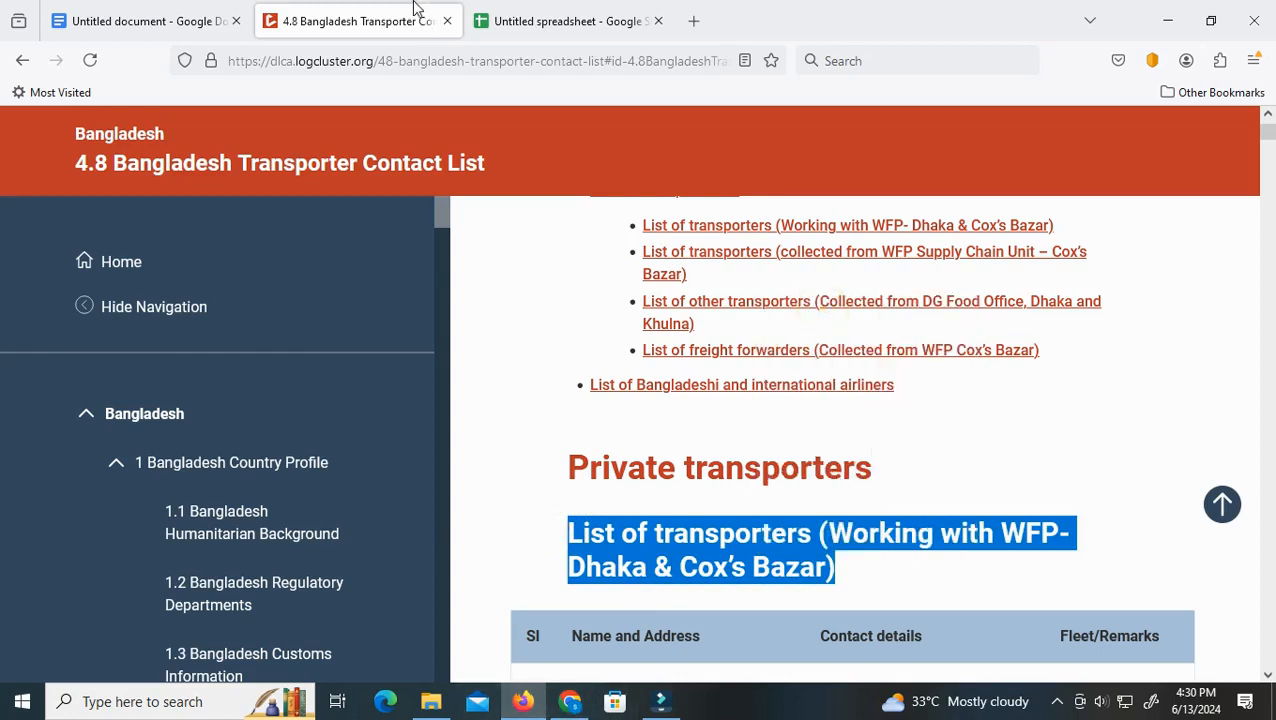
{"action": "left_click", "coordinate": [548, 14]}
{"action": "left_click", "coordinate": [205, 128]}
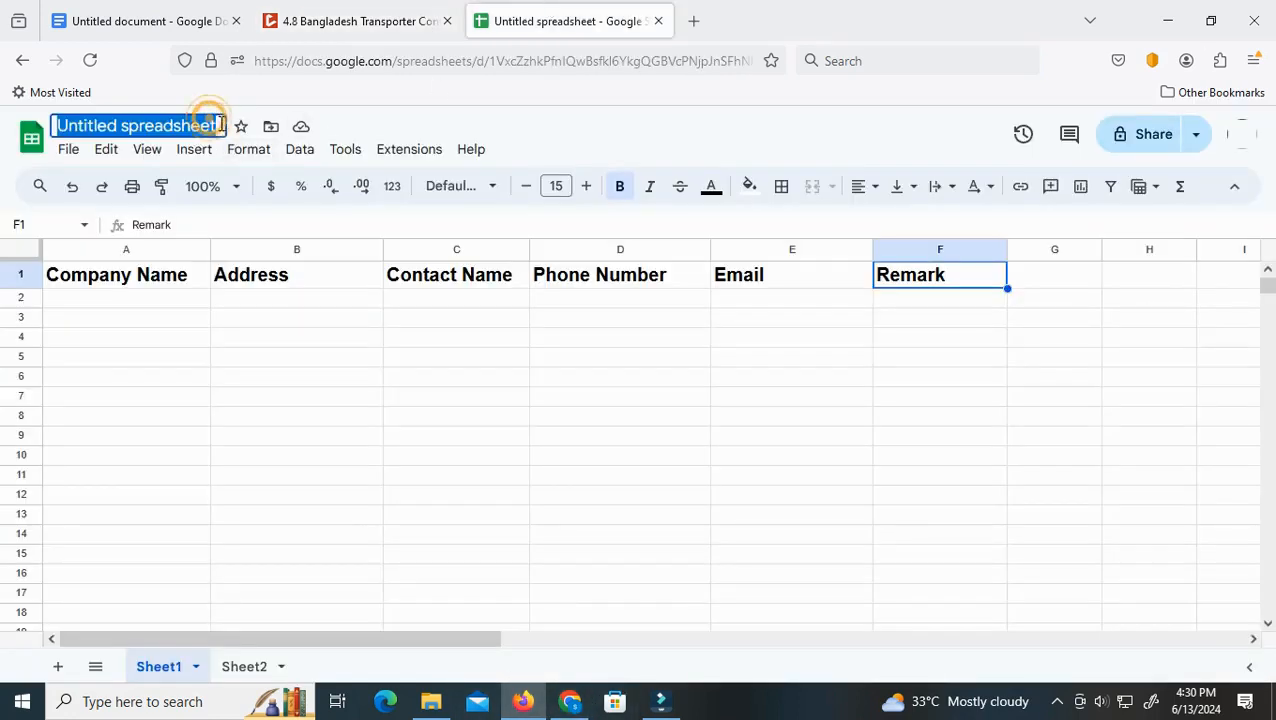
{"action": "right_click", "coordinate": [192, 128]}
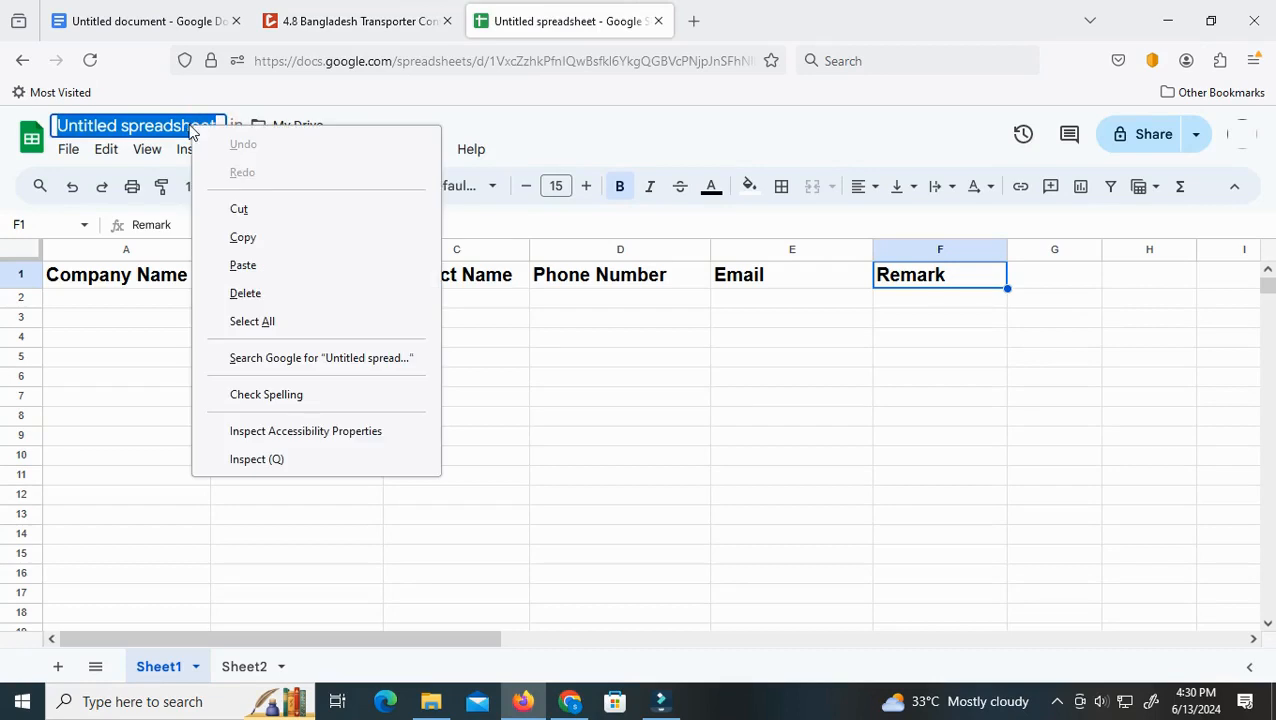
{"action": "left_click", "coordinate": [245, 266]}
{"action": "left_click", "coordinate": [280, 362]}
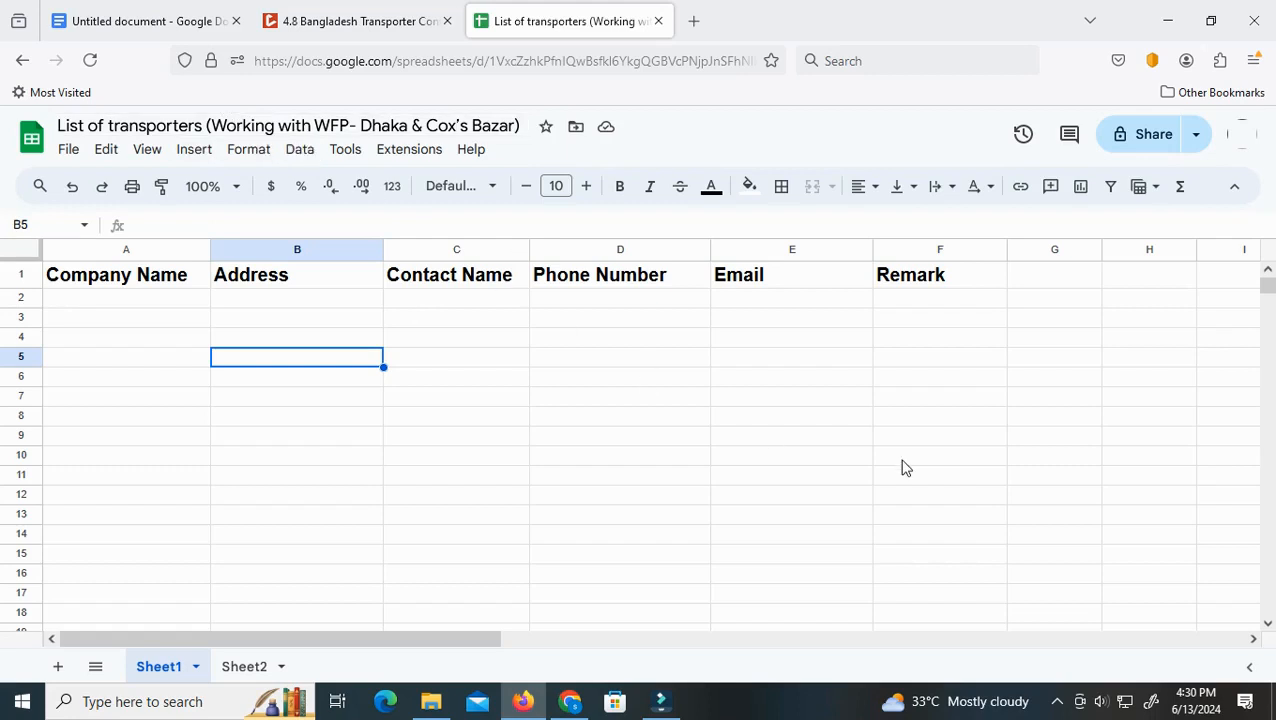
{"action": "left_click", "coordinate": [242, 670]}
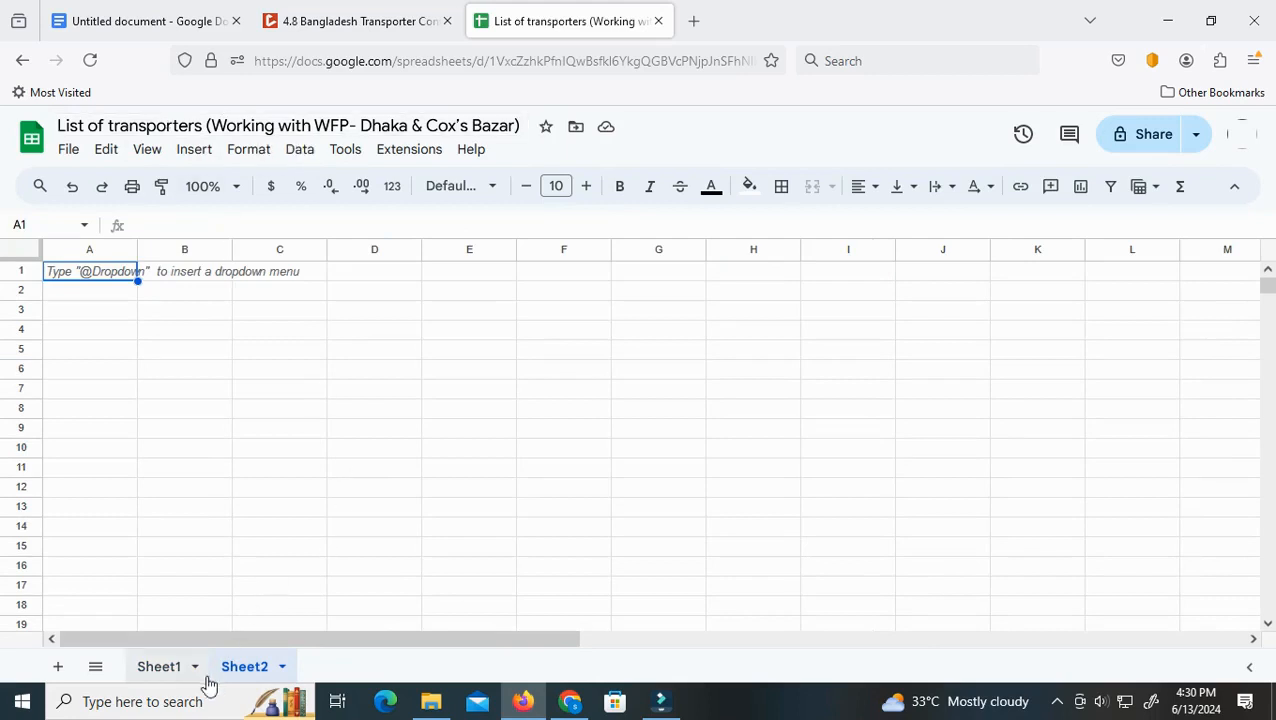
{"action": "left_click", "coordinate": [306, 120]}
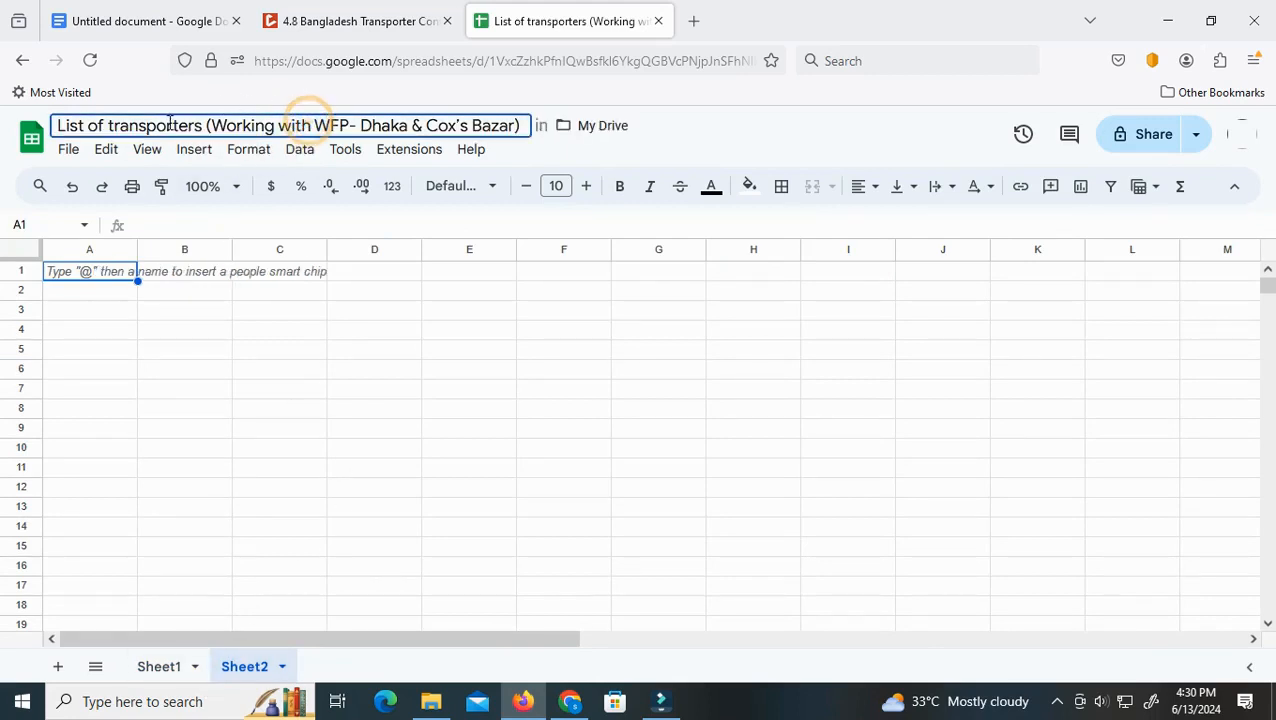
{"action": "left_click_drag", "start_coordinate": [63, 125], "coordinate": [525, 125]}
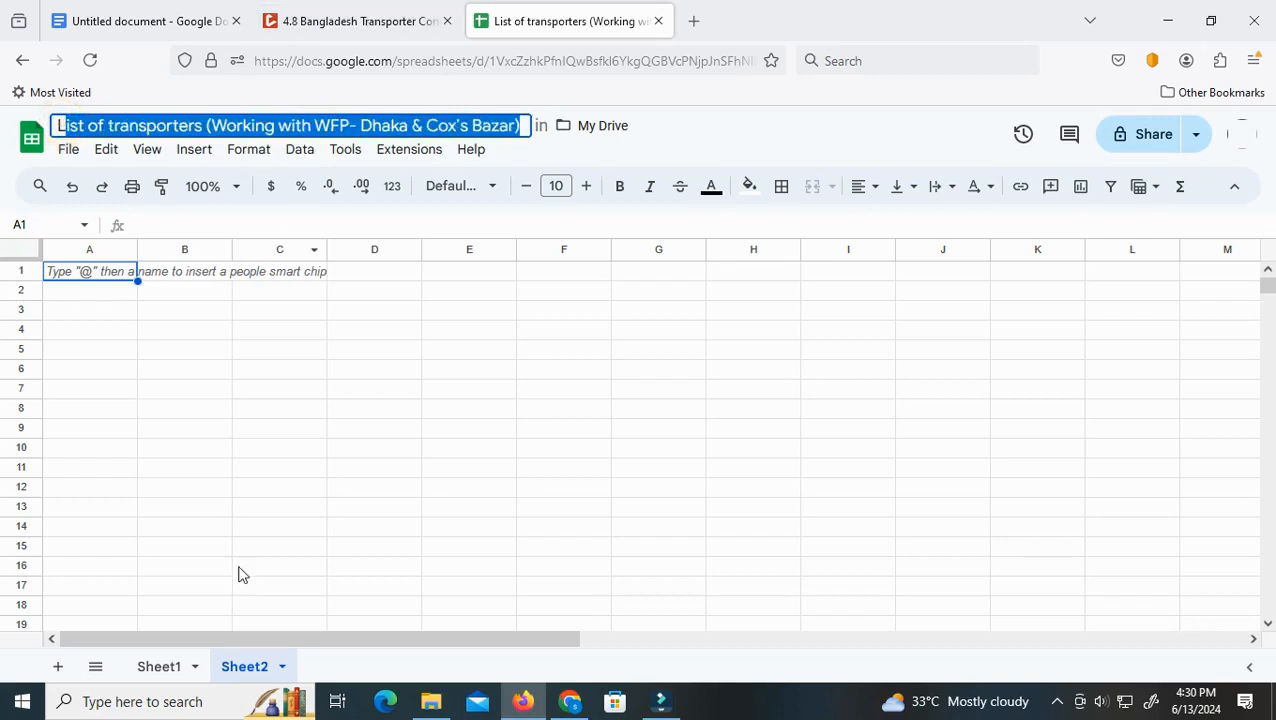
{"action": "left_click", "coordinate": [157, 667]}
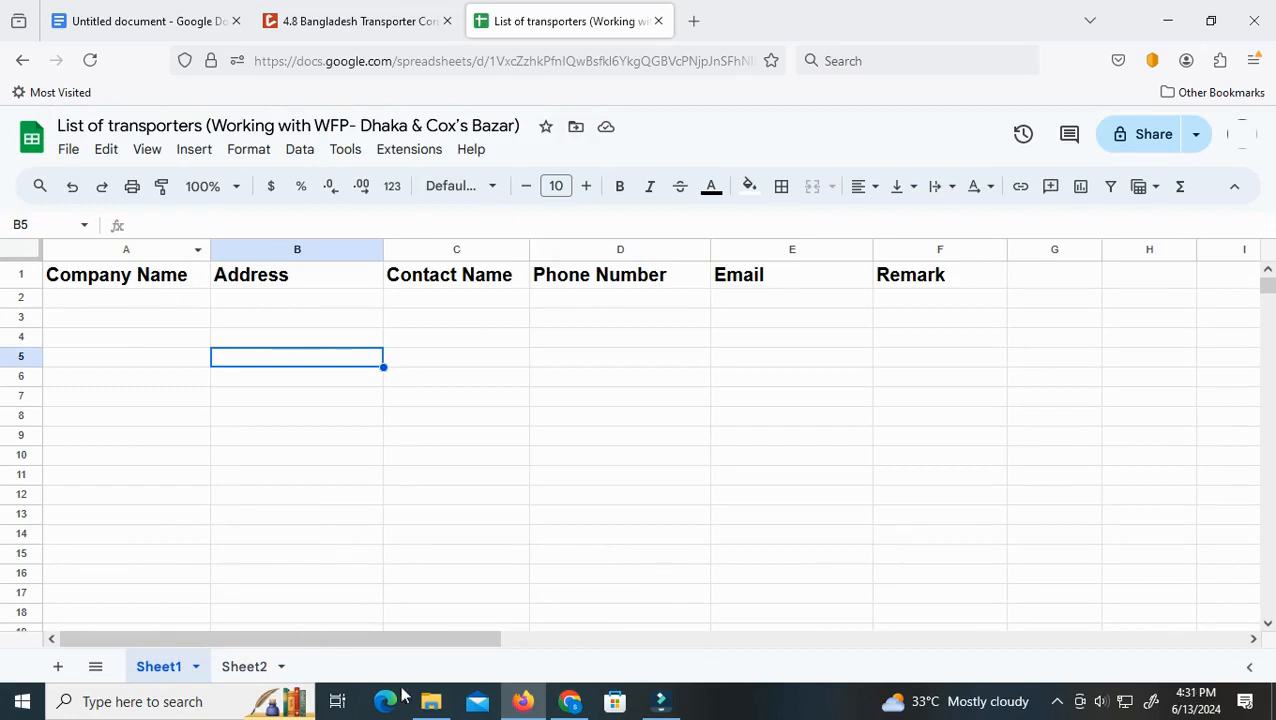
Copy the first company name, Milky Way Shipping Lines (Pvt) Ltd, from the transporter table into cell A2 of Sheet1
{"action": "left_click", "coordinate": [343, 17]}
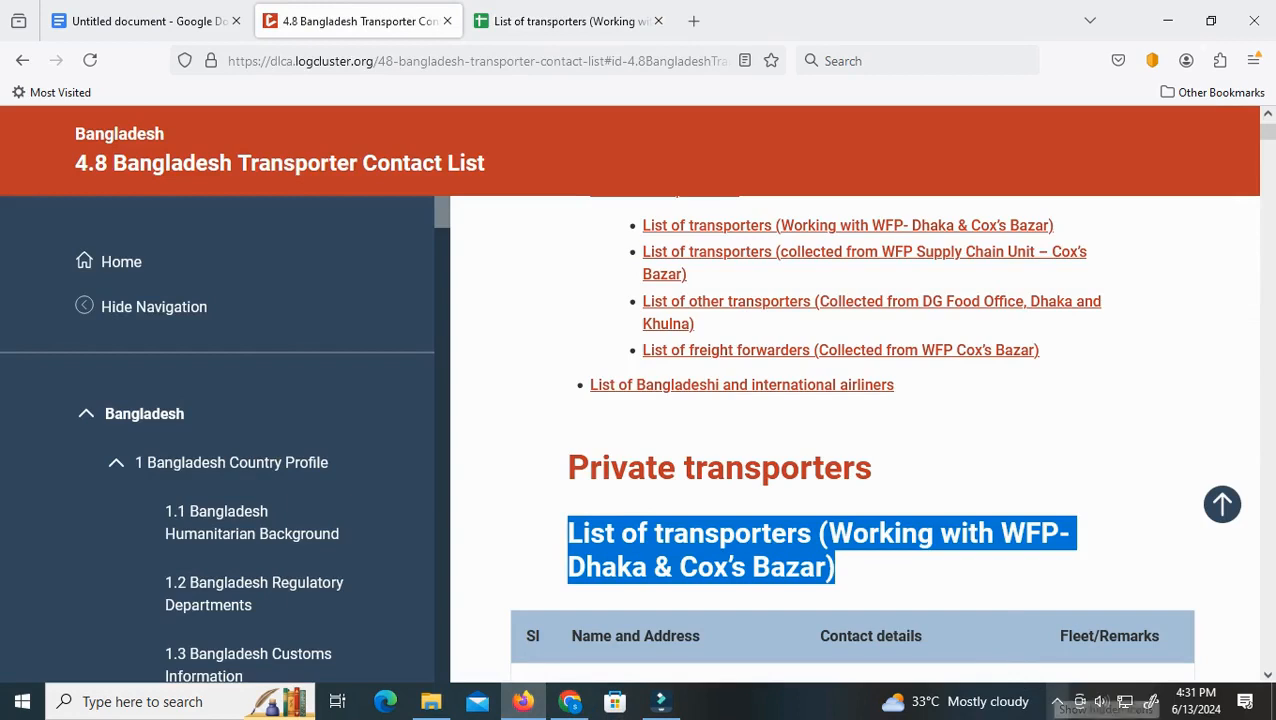
{"action": "scroll", "coordinate": [835, 608], "scroll_direction": "down", "scroll_amount": 3}
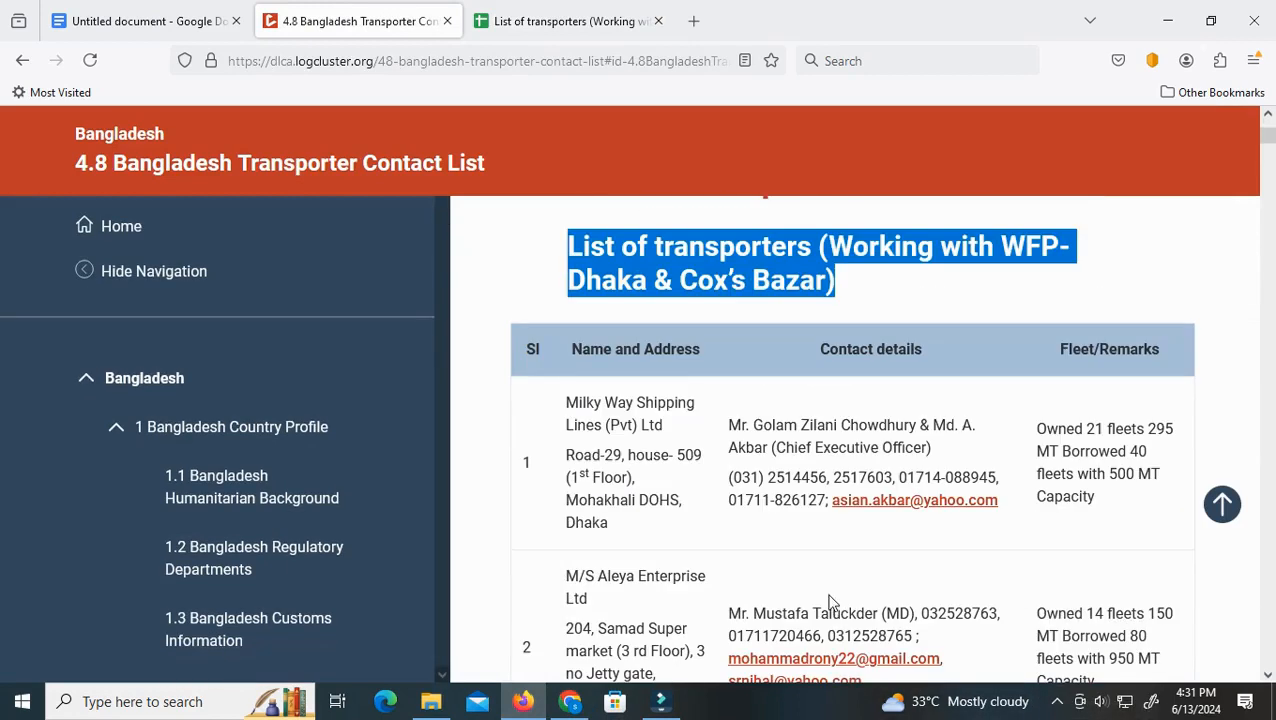
{"action": "scroll", "coordinate": [829, 601], "scroll_direction": "down", "scroll_amount": 1}
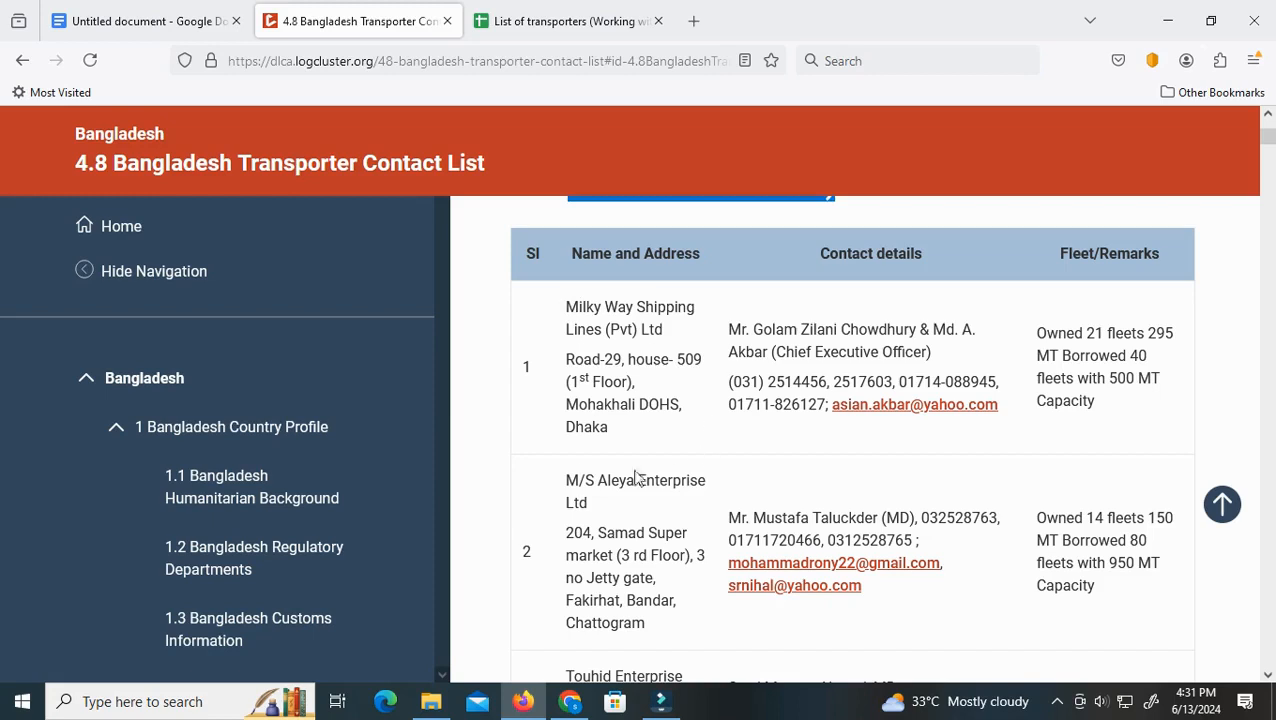
{"action": "left_click_drag", "start_coordinate": [563, 306], "coordinate": [672, 336]}
{"action": "right_click", "coordinate": [640, 326]}
{"action": "left_click", "coordinate": [666, 338]}
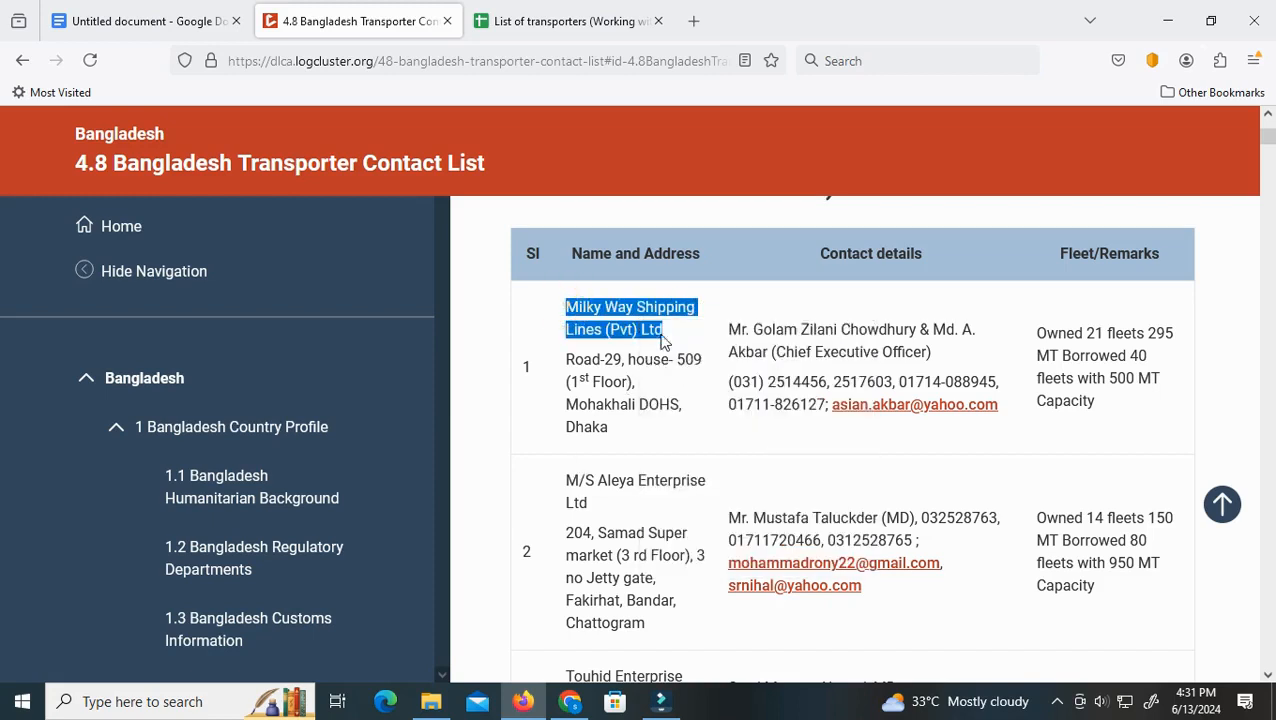
{"action": "left_click", "coordinate": [565, 20]}
{"action": "left_click", "coordinate": [115, 300]}
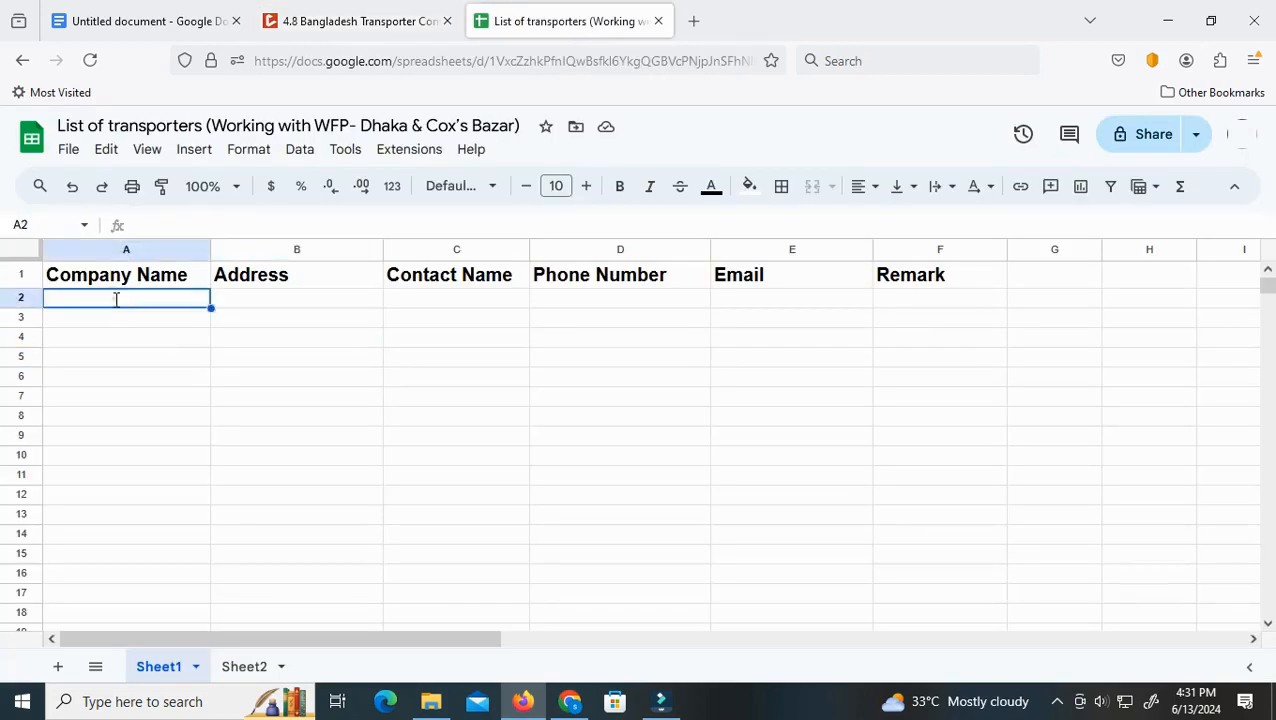
{"action": "right_click", "coordinate": [114, 298]}
{"action": "left_click", "coordinate": [143, 440]}
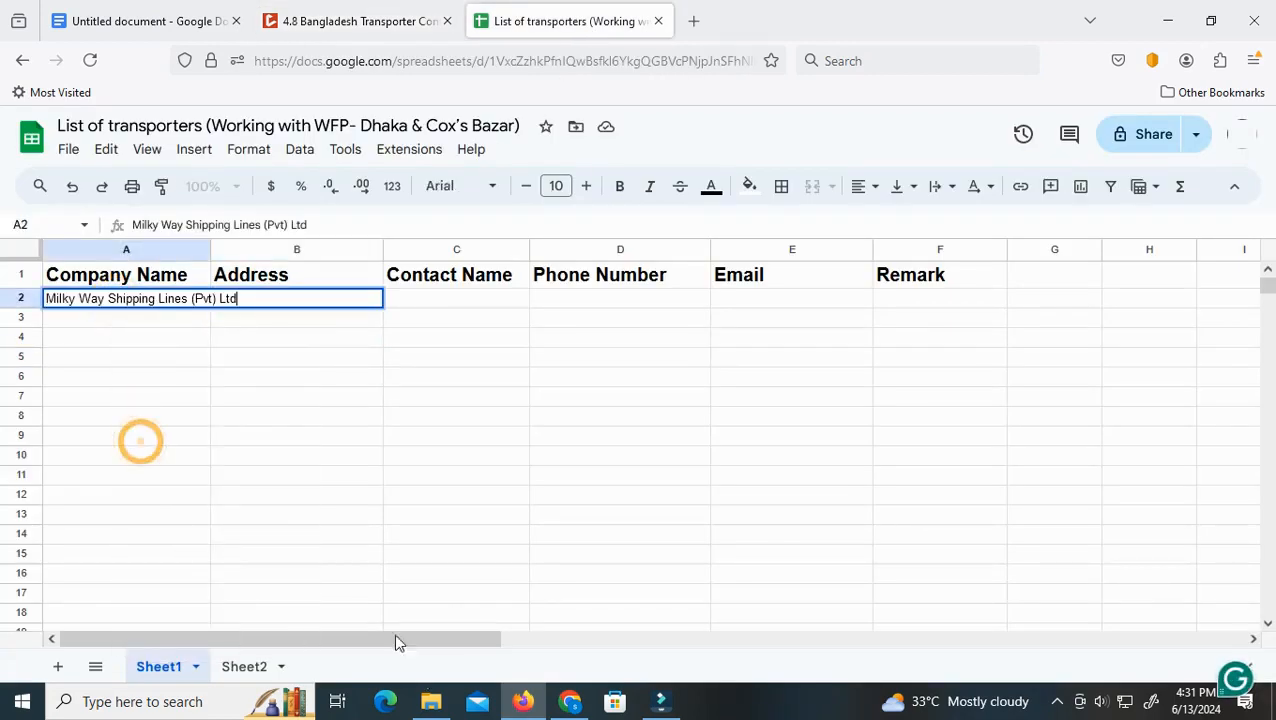
Copy the first company's address from the transporter table into cell B2 under Address
{"action": "left_click", "coordinate": [370, 24]}
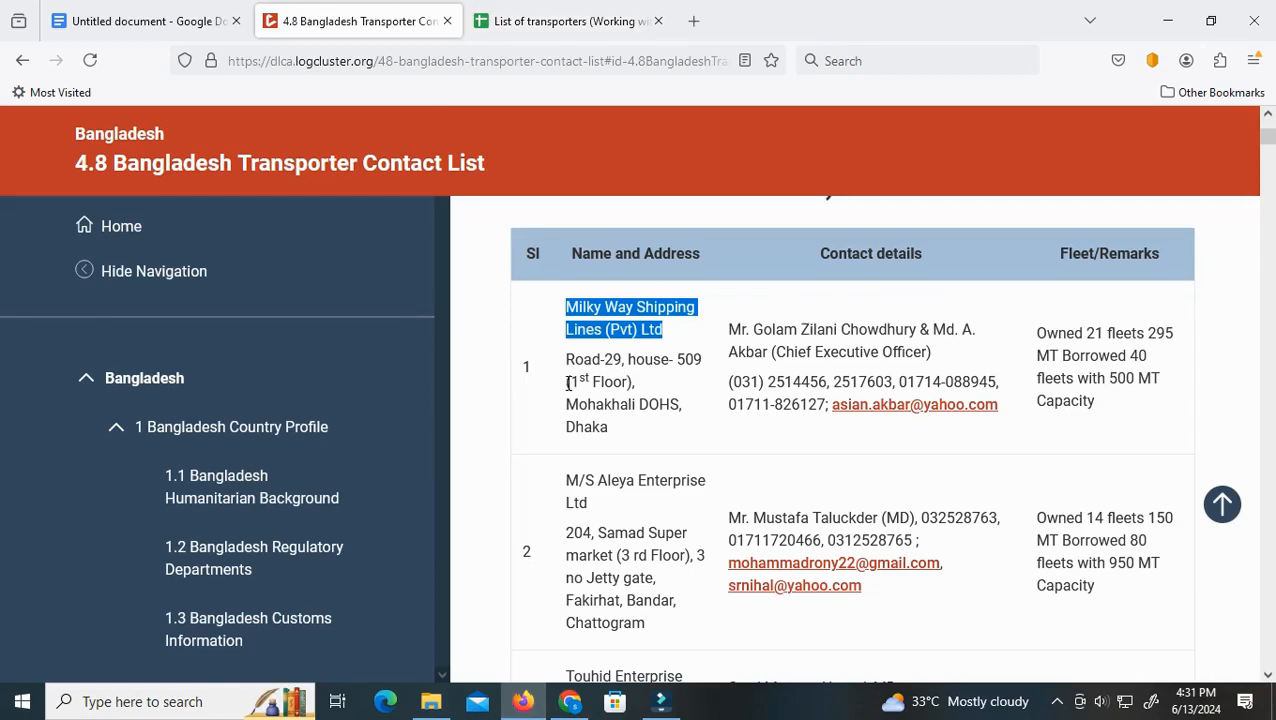
{"action": "left_click_drag", "start_coordinate": [566, 358], "coordinate": [612, 432]}
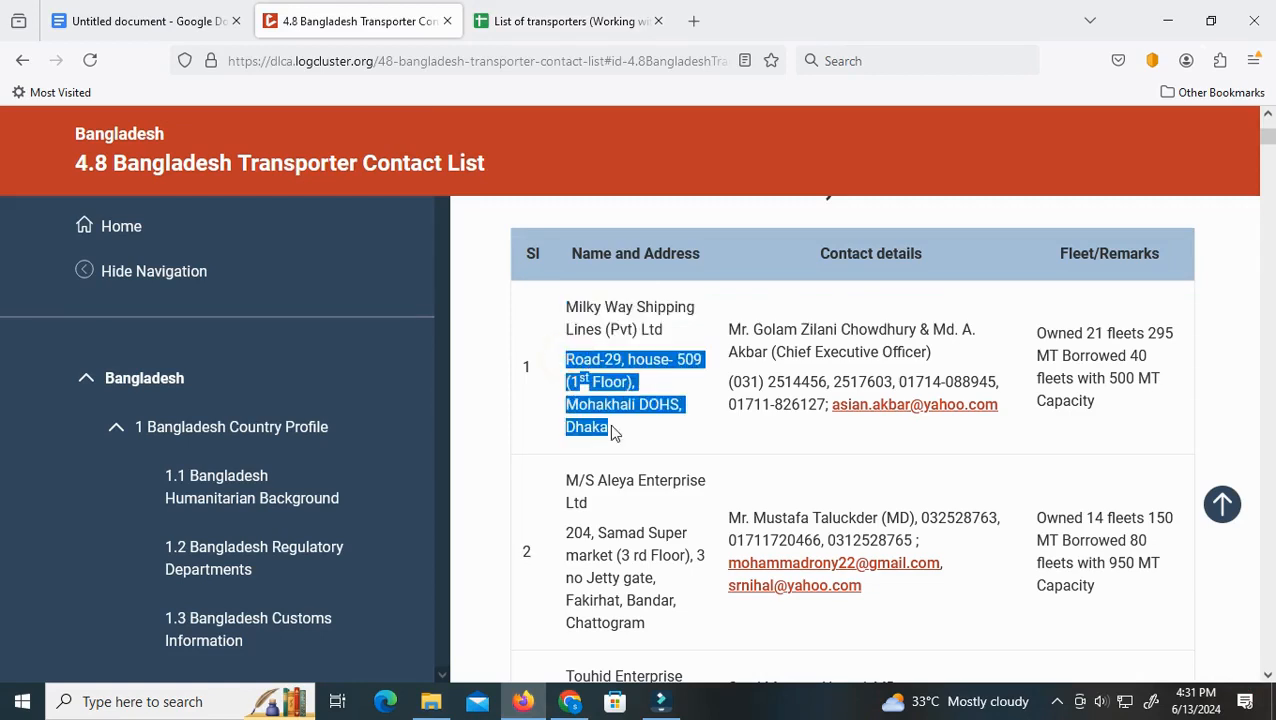
{"action": "right_click", "coordinate": [616, 404]}
{"action": "left_click", "coordinate": [648, 429]}
{"action": "left_click", "coordinate": [575, 20]}
{"action": "left_click", "coordinate": [279, 318]}
{"action": "left_click", "coordinate": [276, 297]}
{"action": "right_click", "coordinate": [281, 299]}
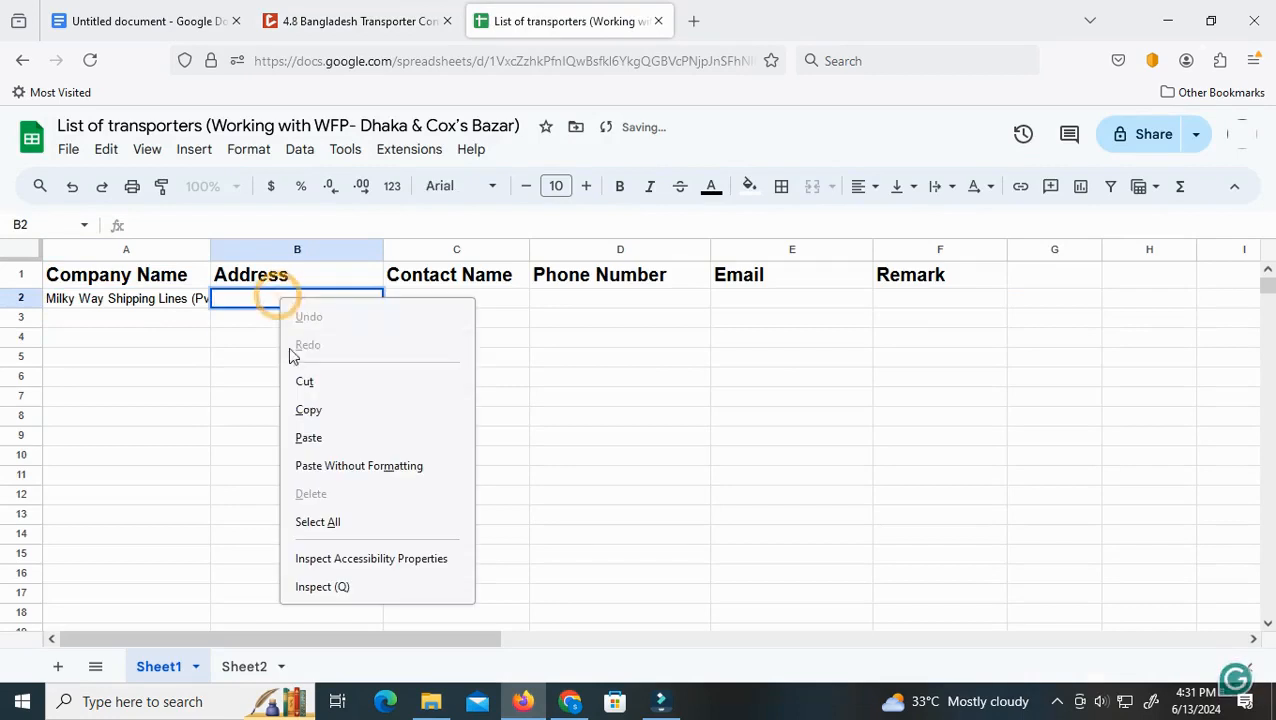
{"action": "left_click", "coordinate": [310, 437]}
Copy the first company's contact names and job title from the transporter table into cell C2 under Contact Name
{"action": "left_click", "coordinate": [390, 25]}
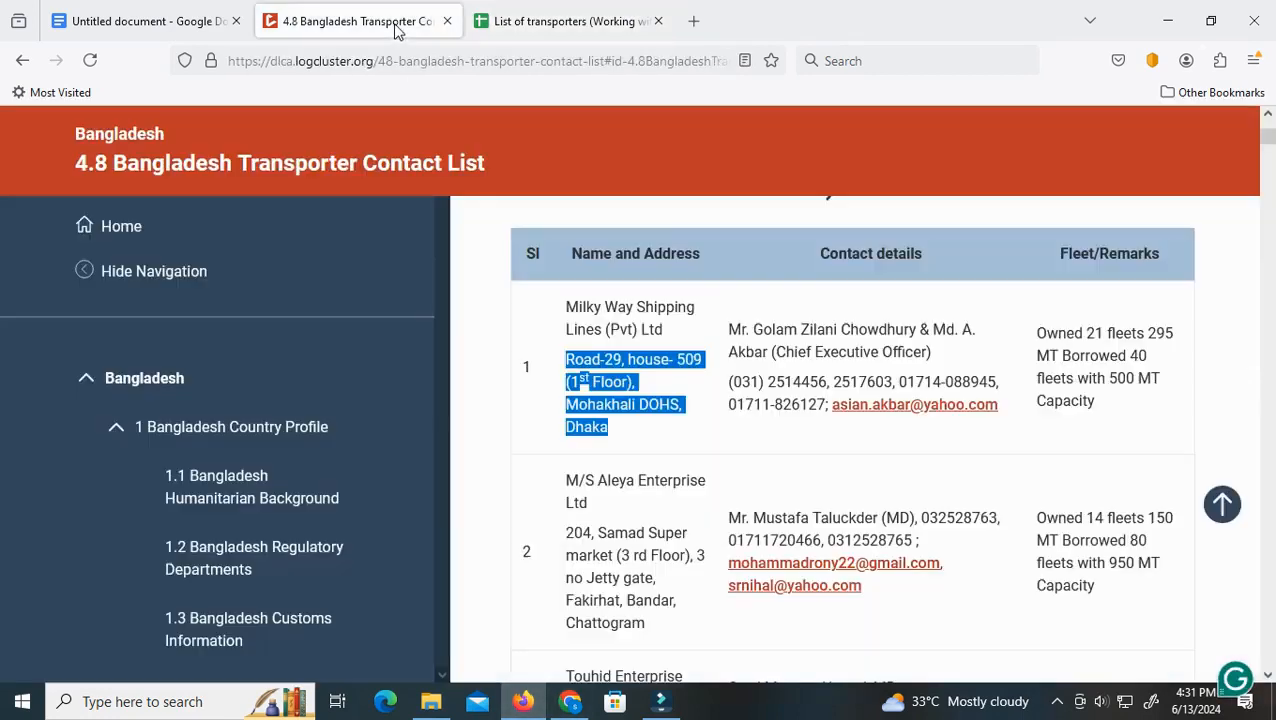
{"action": "left_click_drag", "start_coordinate": [731, 328], "coordinate": [938, 364]}
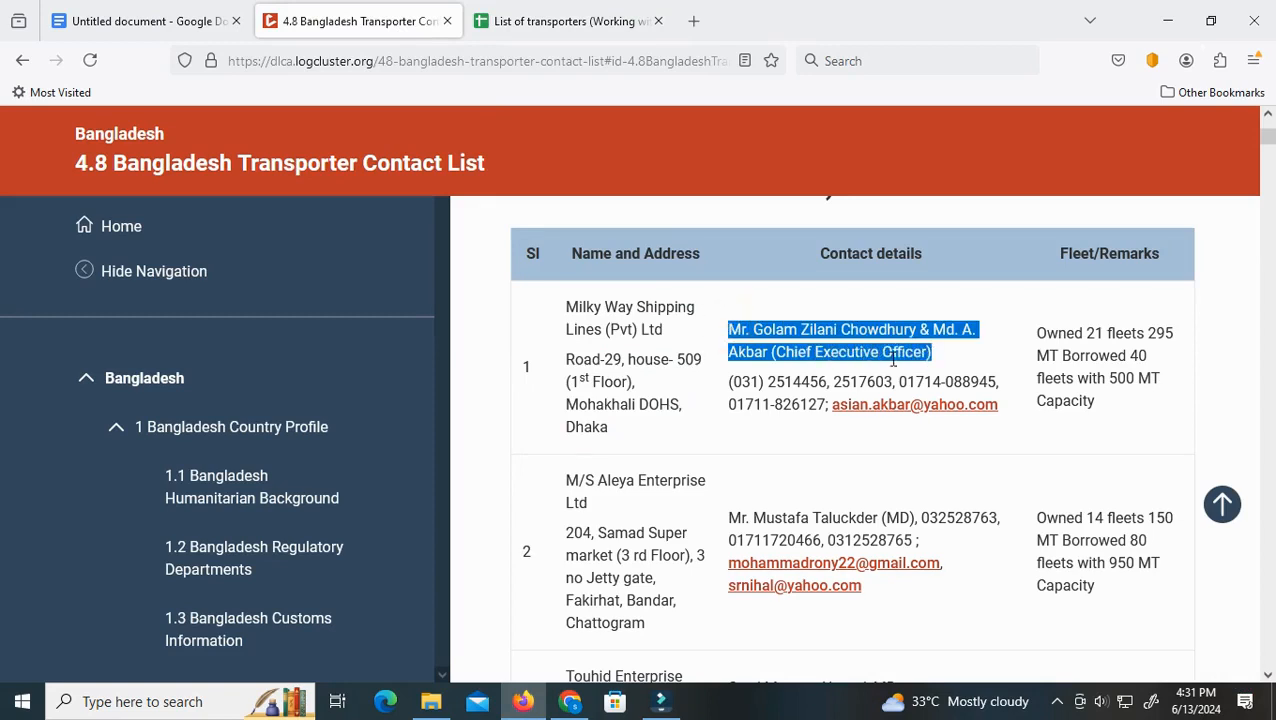
{"action": "right_click", "coordinate": [903, 358]}
{"action": "left_click", "coordinate": [930, 372]}
{"action": "left_click", "coordinate": [556, 20]}
{"action": "left_click", "coordinate": [442, 319]}
{"action": "double_click", "coordinate": [446, 297]}
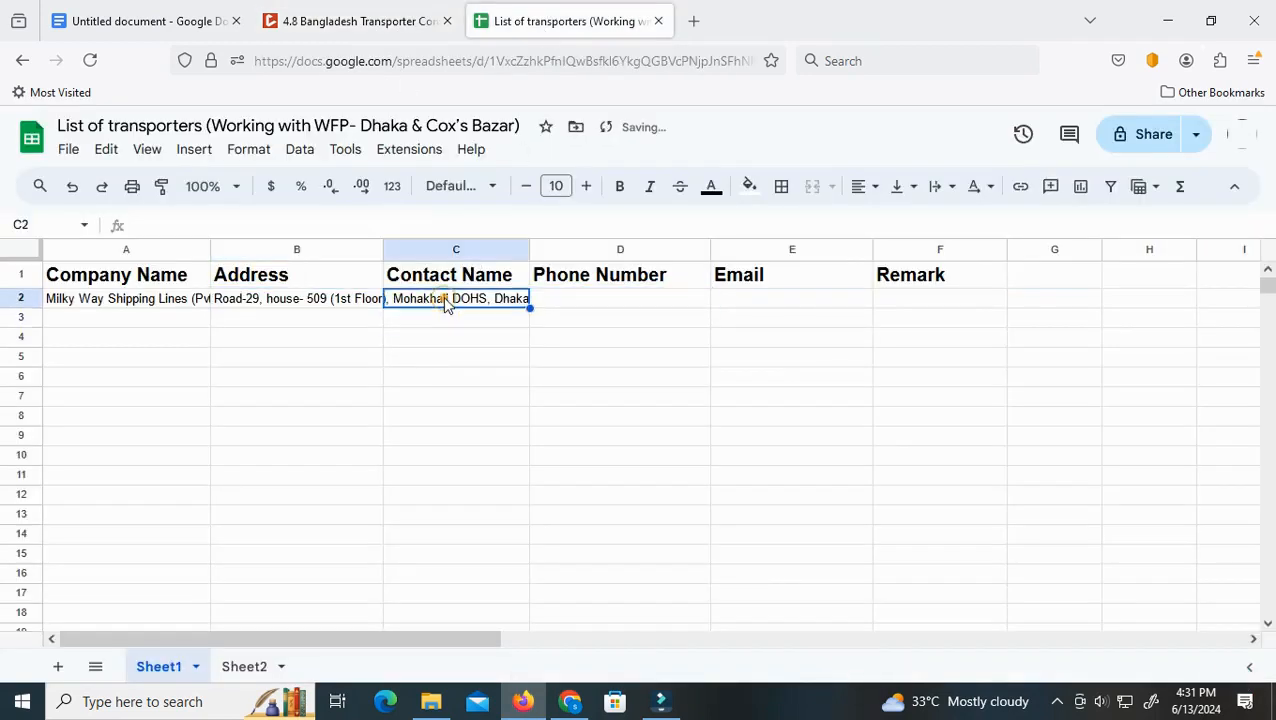
{"action": "right_click", "coordinate": [443, 297]}
{"action": "left_click", "coordinate": [478, 440]}
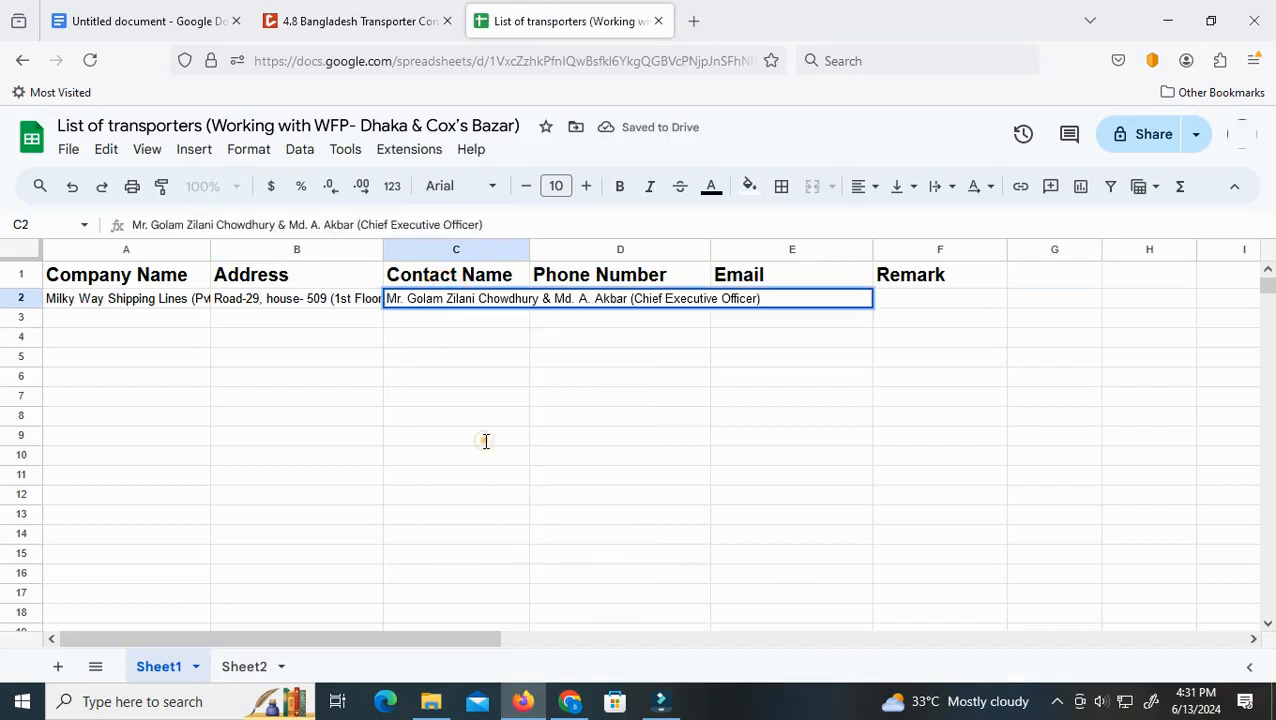
{"action": "left_click", "coordinate": [533, 435]}
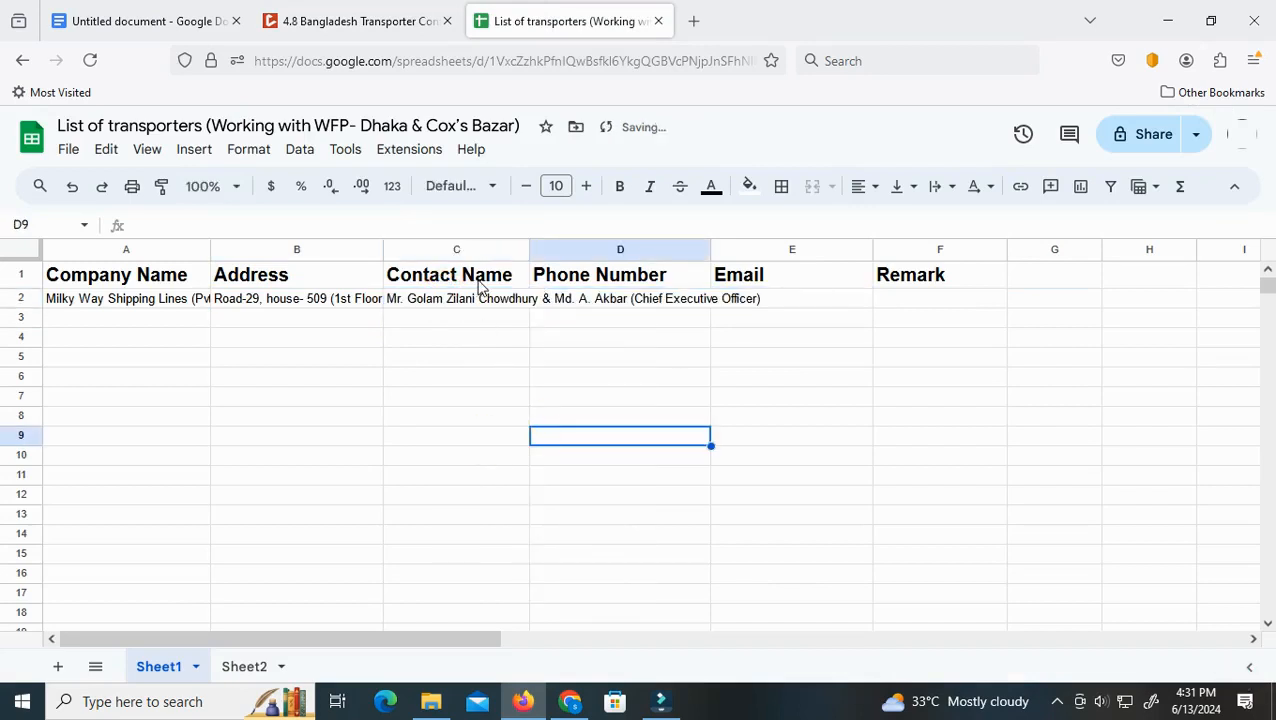
Copy the first company's phone numbers from the transporter table into cell D2 under Phone Number
{"action": "left_click", "coordinate": [378, 24]}
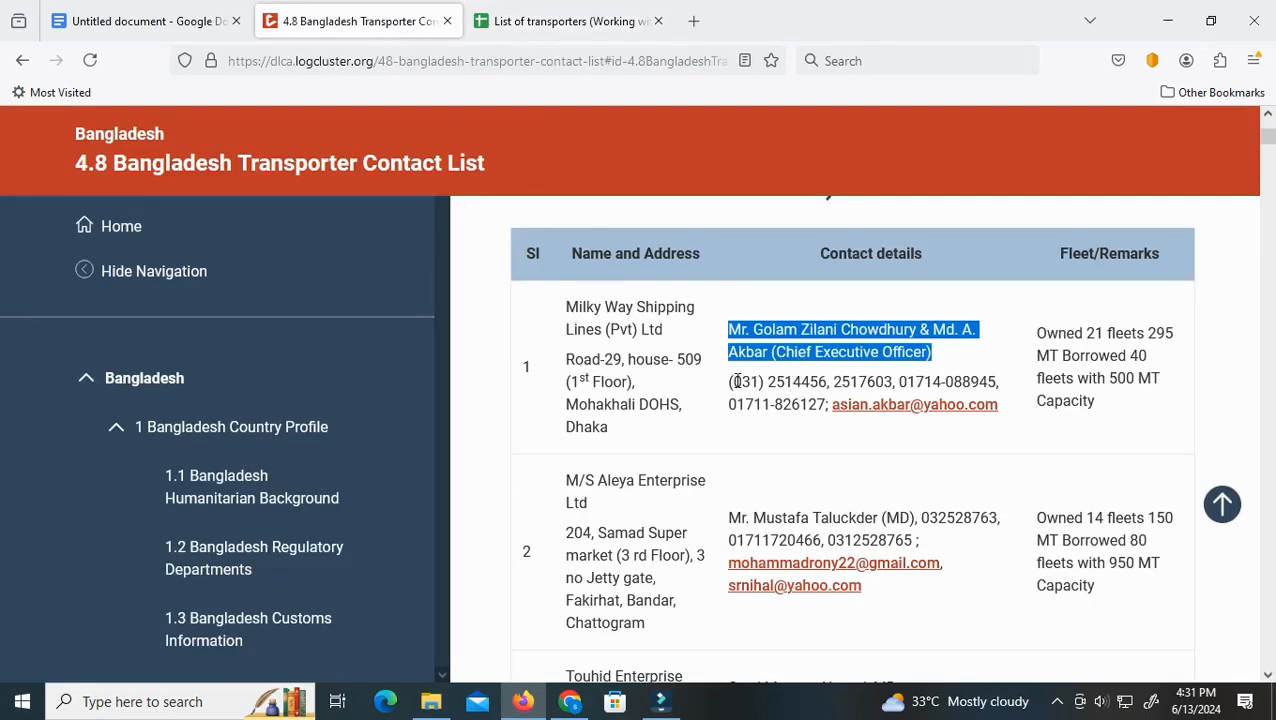
{"action": "left_click", "coordinate": [735, 381]}
{"action": "left_click", "coordinate": [733, 381]}
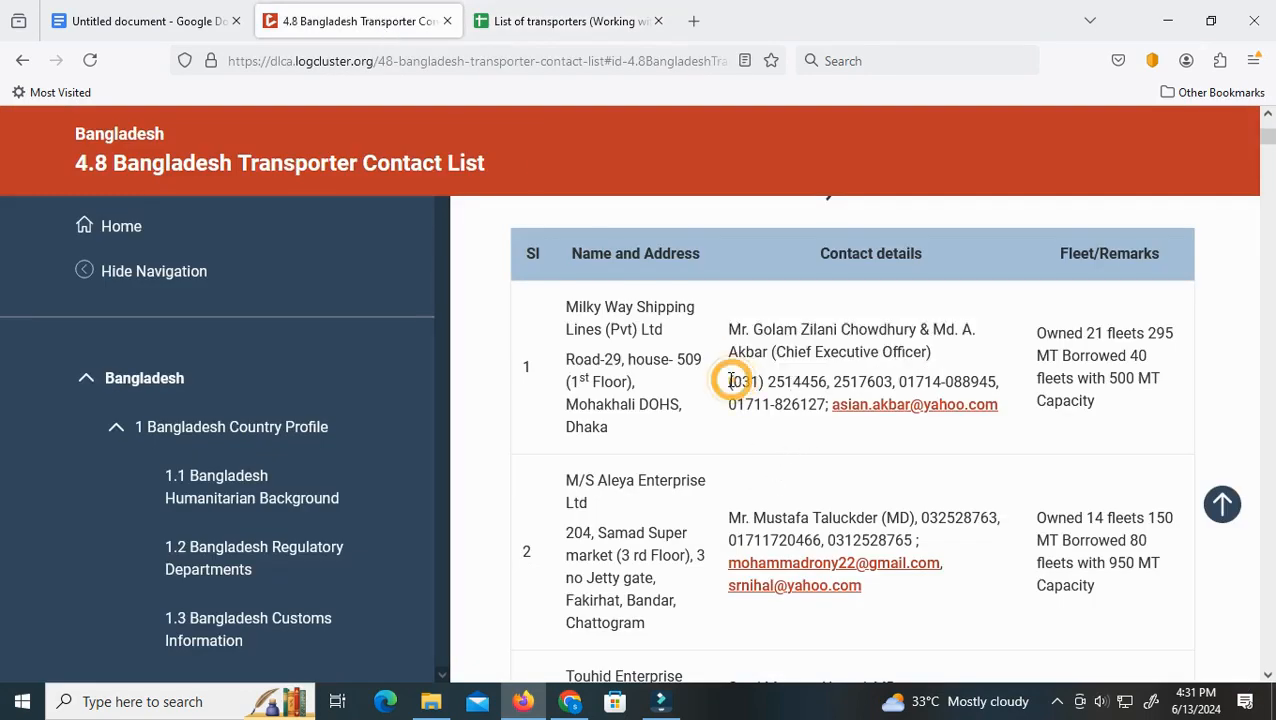
{"action": "left_click_drag", "start_coordinate": [731, 381], "coordinate": [828, 405]}
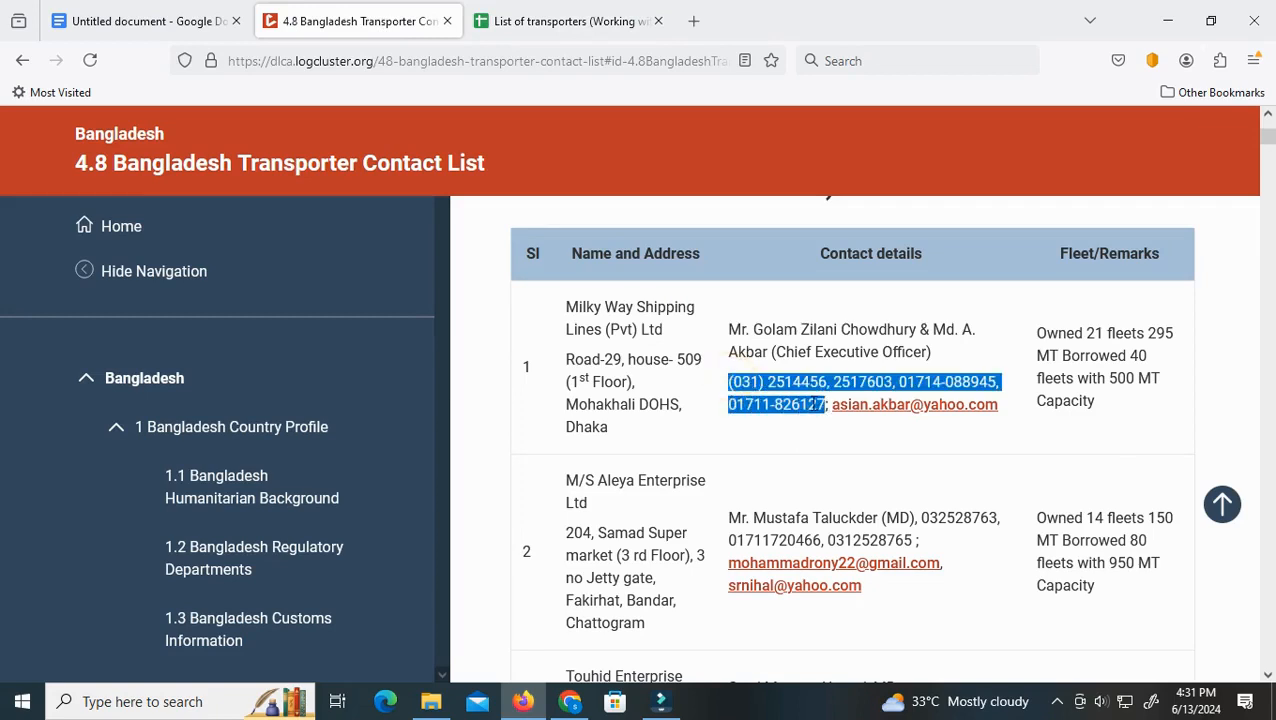
{"action": "right_click", "coordinate": [815, 404]}
{"action": "left_click", "coordinate": [830, 425]}
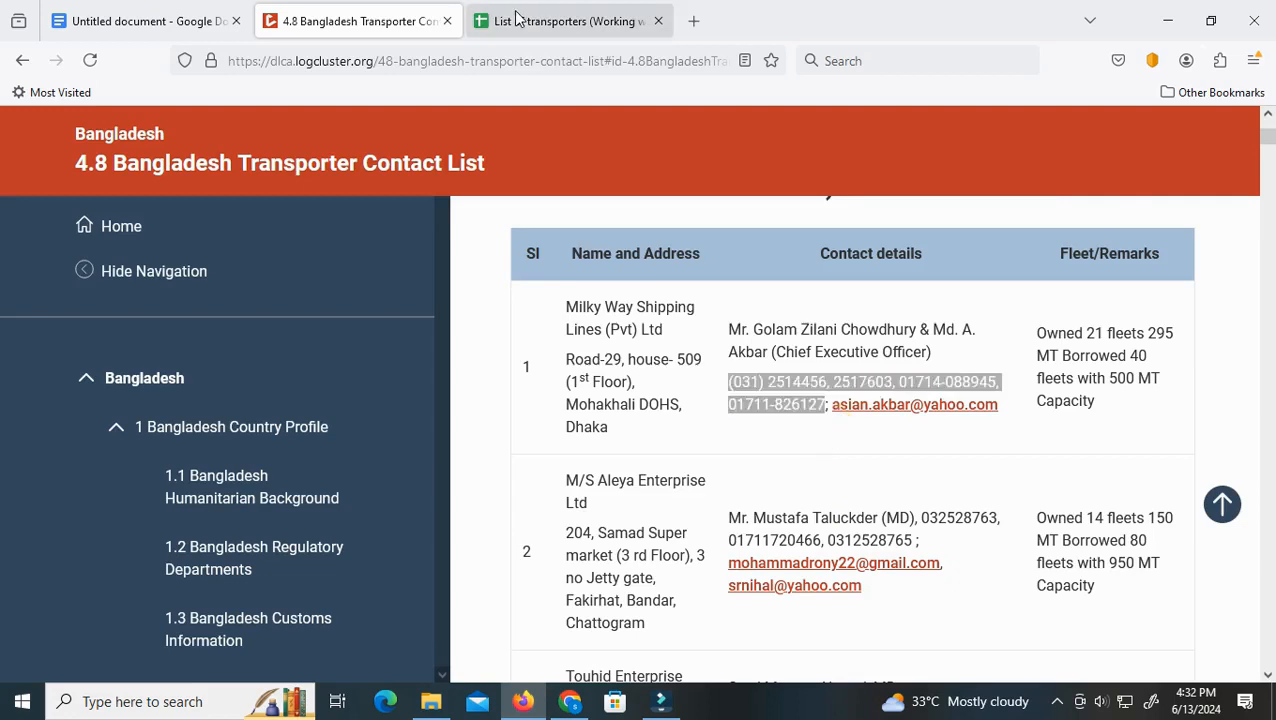
{"action": "left_click", "coordinate": [516, 18]}
{"action": "left_click", "coordinate": [588, 312]}
{"action": "double_click", "coordinate": [595, 298]}
{"action": "right_click", "coordinate": [595, 298]}
{"action": "left_click", "coordinate": [632, 437]}
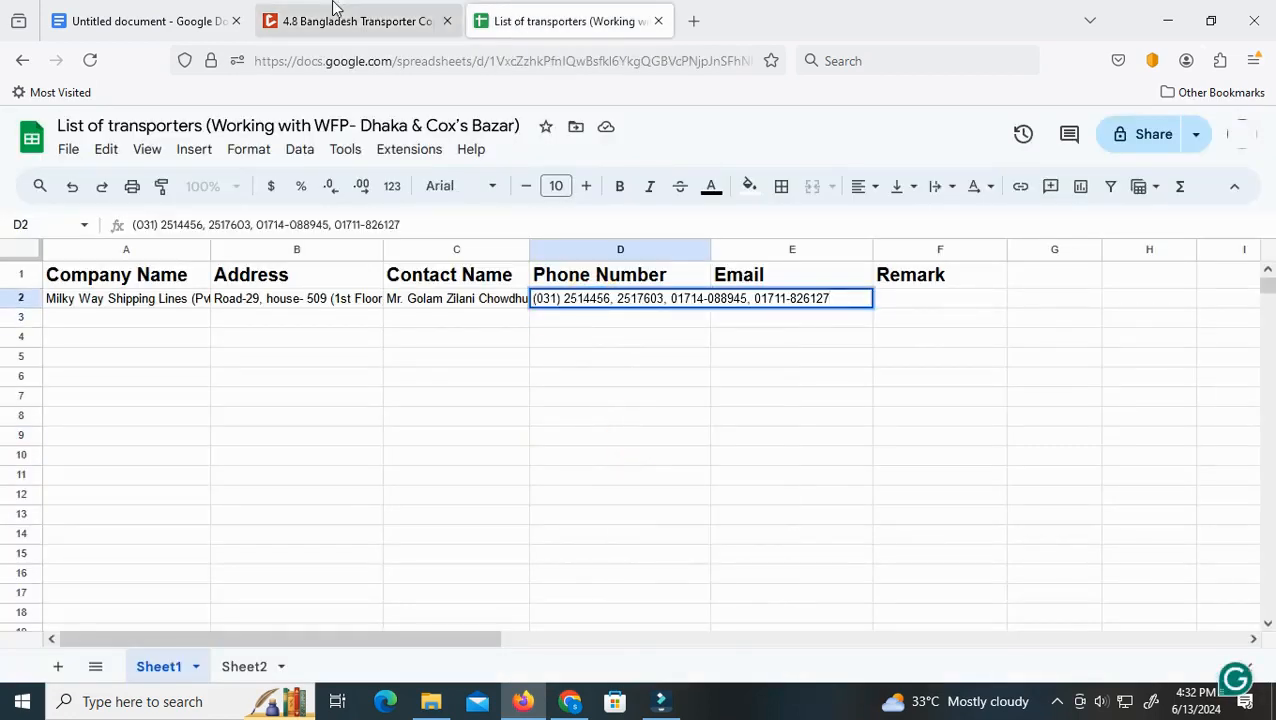
Copy the first company's e-mail address from the transporter table into cell E2 under Email
{"action": "left_click", "coordinate": [335, 10]}
{"action": "right_click", "coordinate": [880, 404]}
{"action": "left_click", "coordinate": [906, 426]}
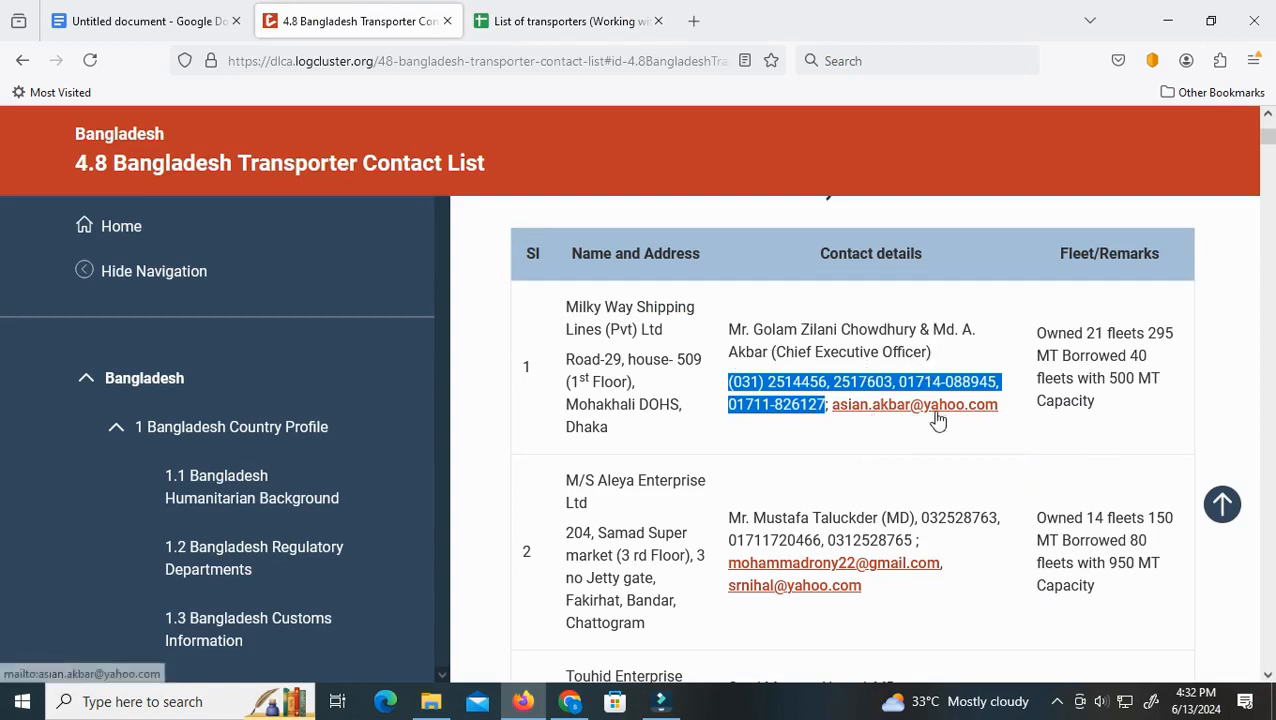
{"action": "left_click", "coordinate": [567, 20]}
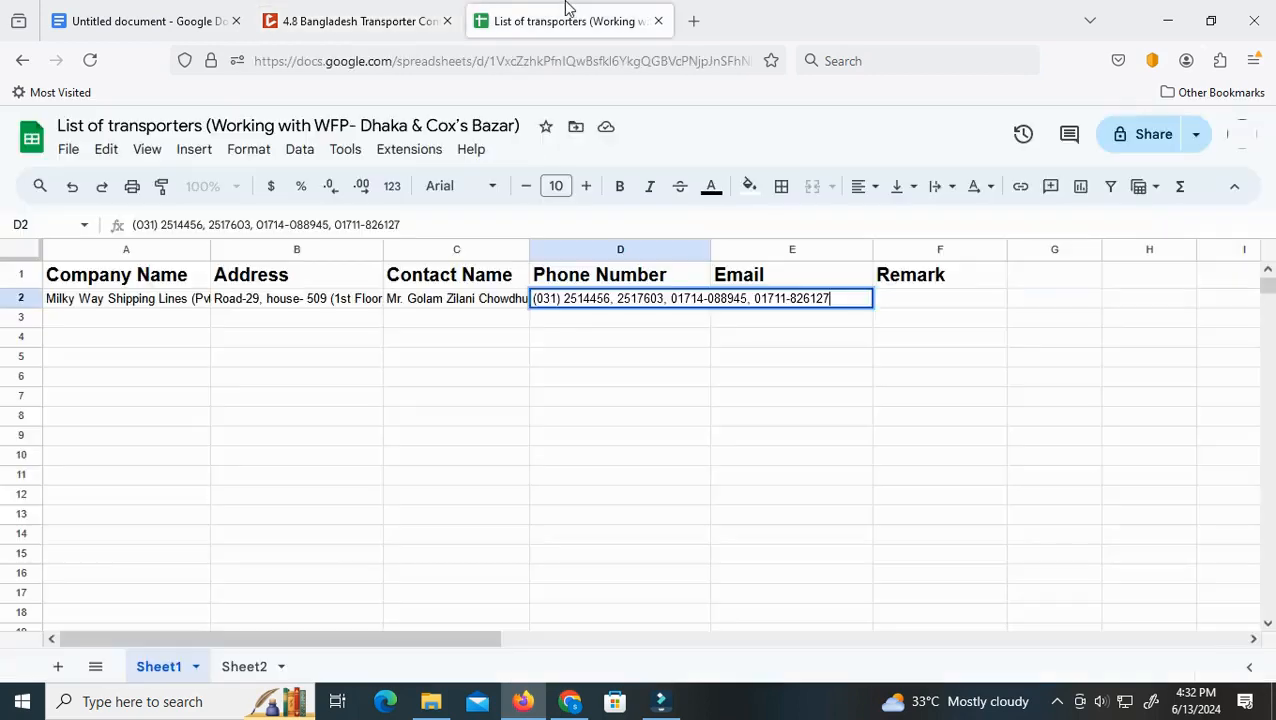
{"action": "left_click", "coordinate": [764, 320]}
{"action": "left_click", "coordinate": [766, 298]}
{"action": "right_click", "coordinate": [767, 300]}
{"action": "left_click", "coordinate": [814, 440]}
{"action": "left_click", "coordinate": [735, 392]}
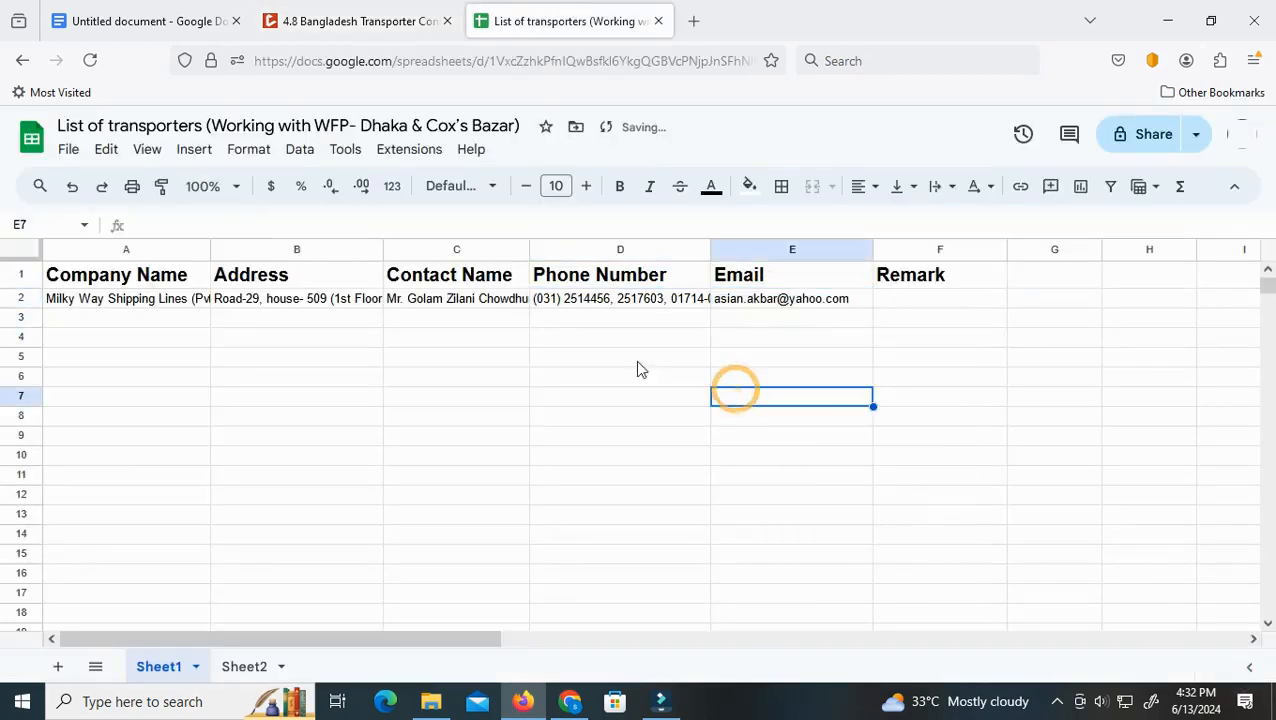
Copy the first company's Fleet/Remarks text from the transporter table into cell F2, and widen column A to fit the full company name
{"action": "left_click", "coordinate": [327, 20]}
{"action": "left_click_drag", "start_coordinate": [1040, 333], "coordinate": [1079, 396]}
{"action": "right_click", "coordinate": [1079, 385]}
{"action": "left_click", "coordinate": [1085, 401]}
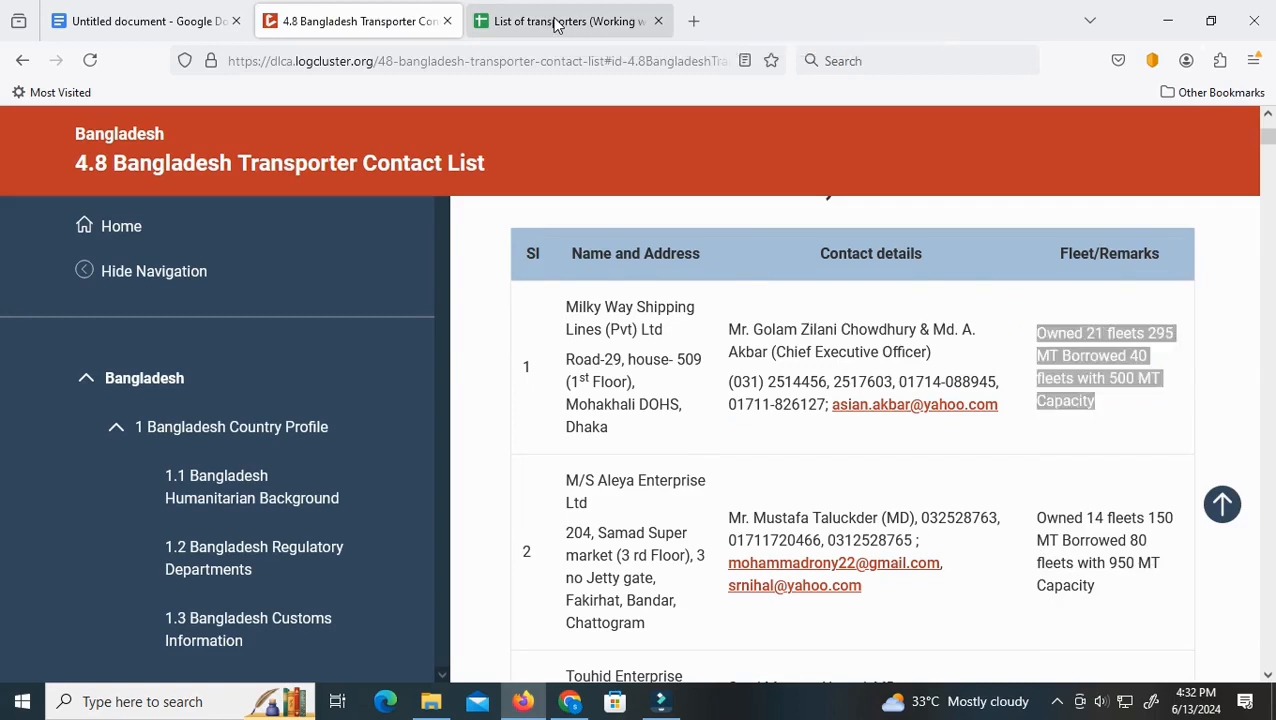
{"action": "left_click", "coordinate": [556, 21]}
{"action": "left_click", "coordinate": [891, 300]}
{"action": "right_click", "coordinate": [888, 299]}
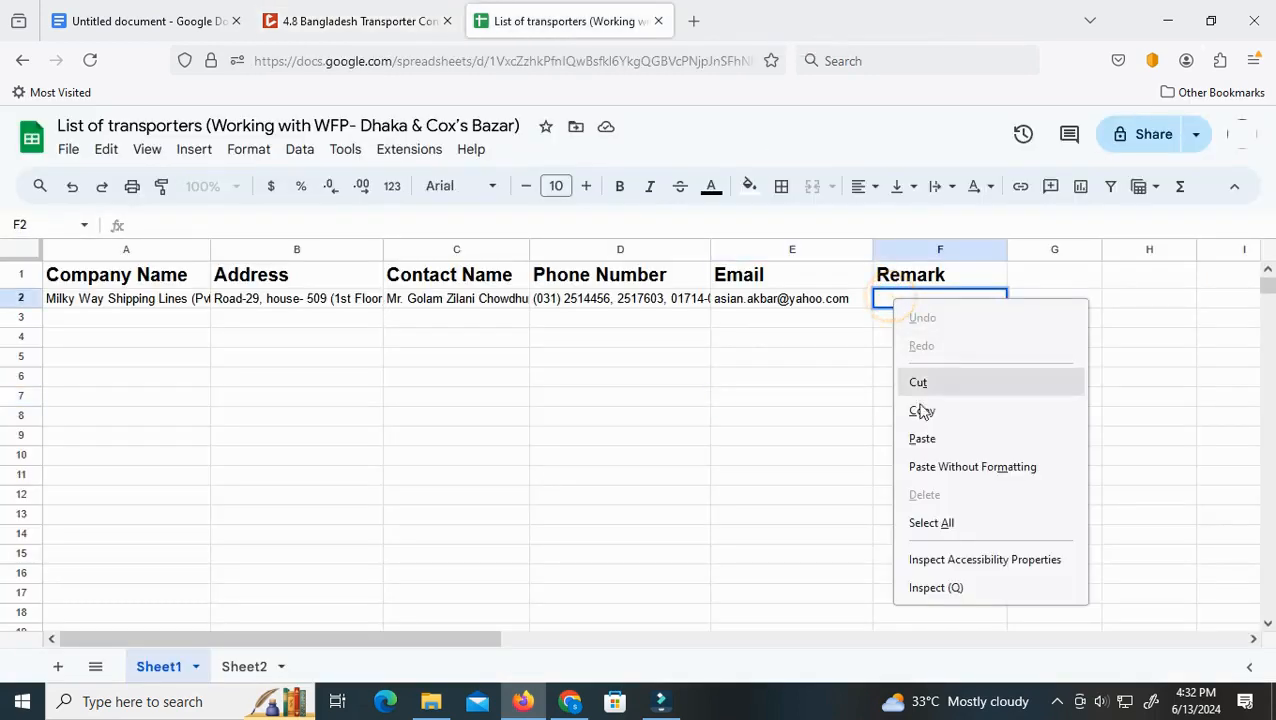
{"action": "left_click", "coordinate": [922, 438]}
{"action": "left_click", "coordinate": [726, 416]}
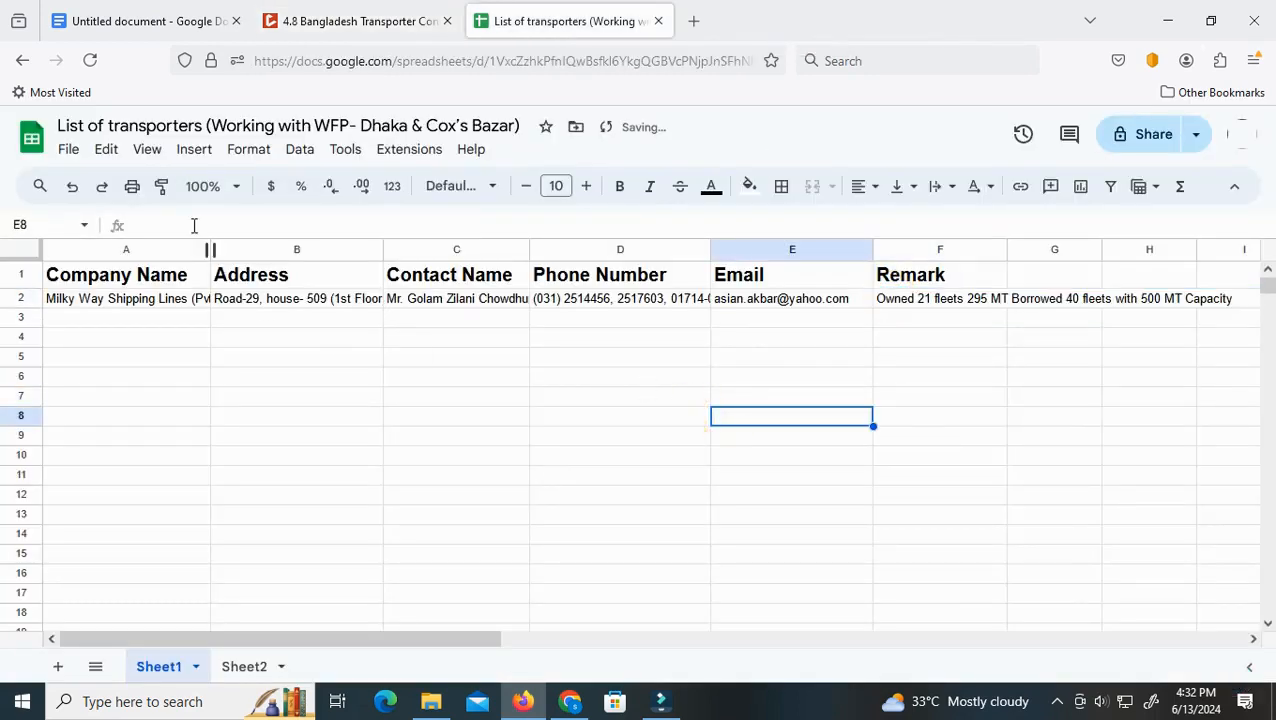
{"action": "left_click_drag", "start_coordinate": [210, 249], "coordinate": [257, 250]}
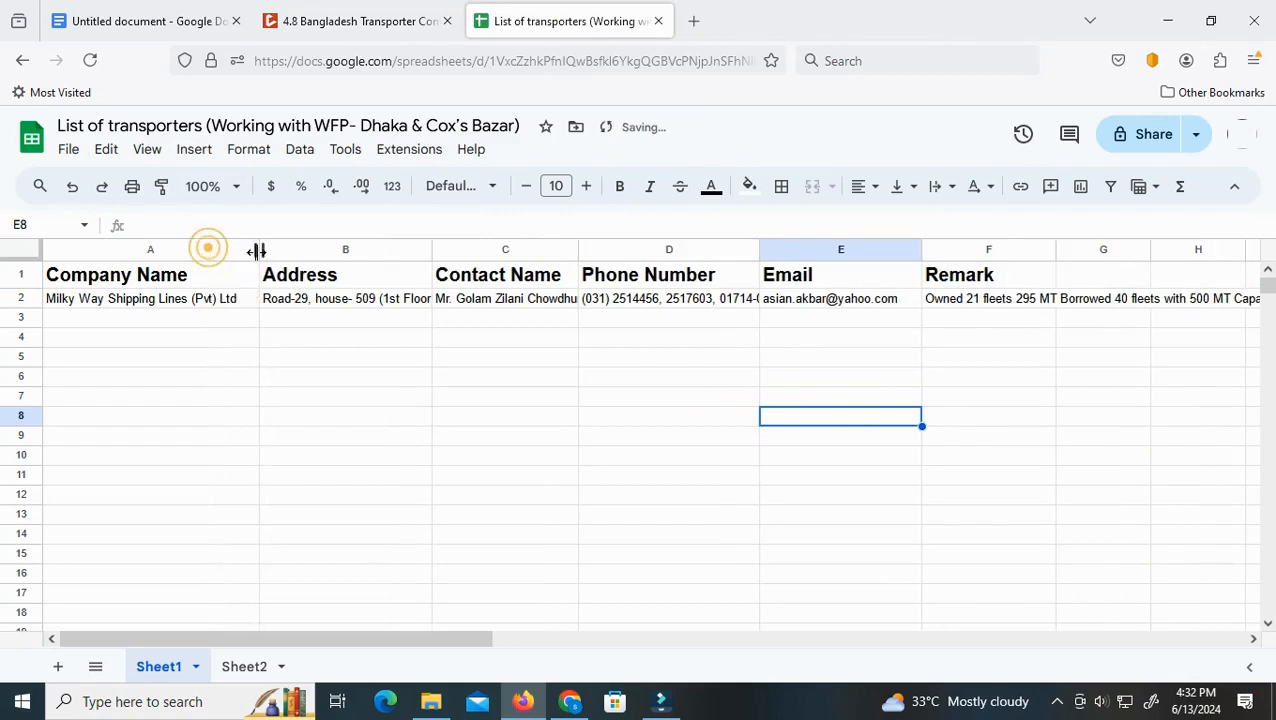
Review the remaining transporter entries on the contact list page, down to the table collected from WFP Supply Chain Unit – Cox's Bazar
{"action": "left_click", "coordinate": [360, 18]}
{"action": "scroll", "coordinate": [729, 450], "scroll_direction": "down", "scroll_amount": 5}
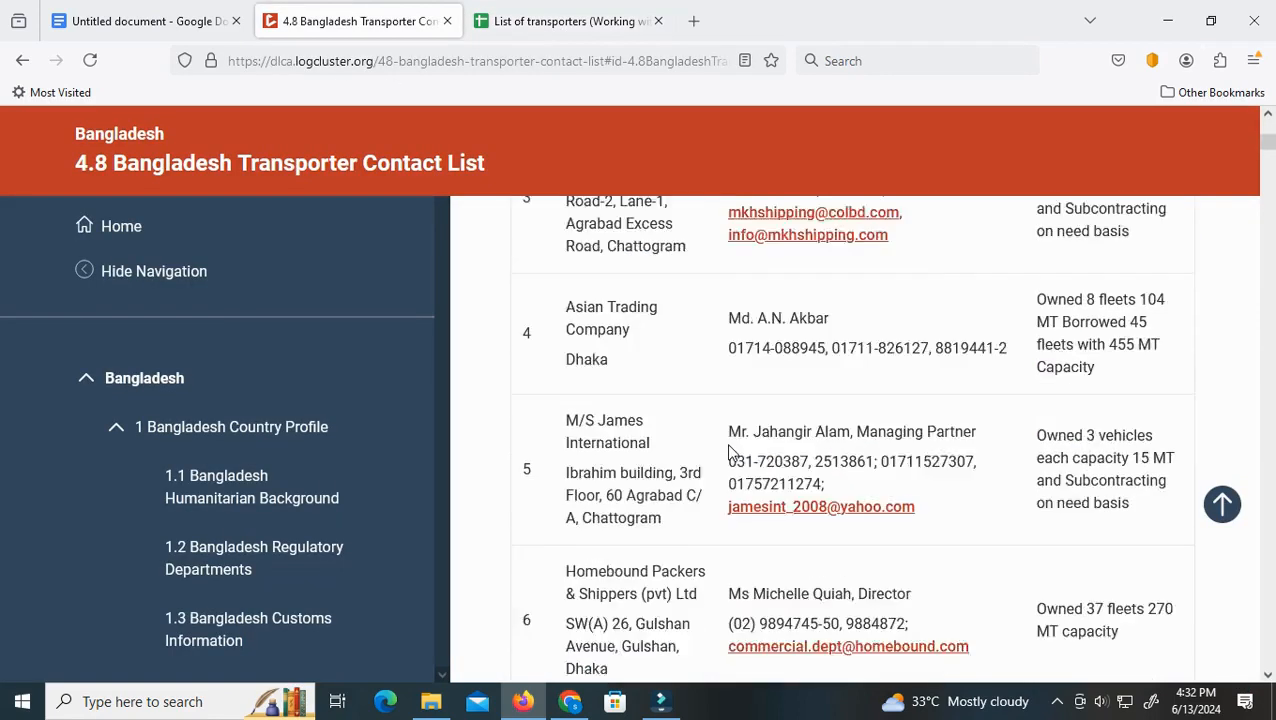
{"action": "scroll", "coordinate": [731, 452], "scroll_direction": "down", "scroll_amount": 4}
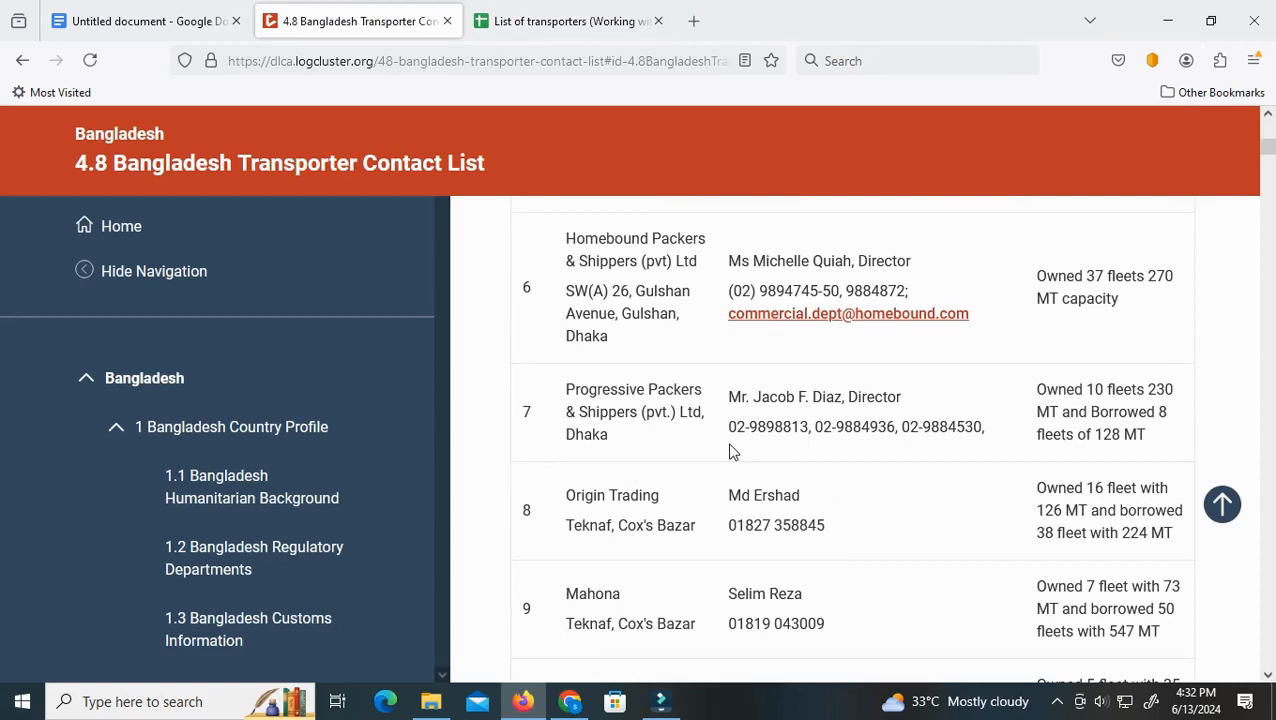
{"action": "scroll", "coordinate": [731, 452], "scroll_direction": "down", "scroll_amount": 5}
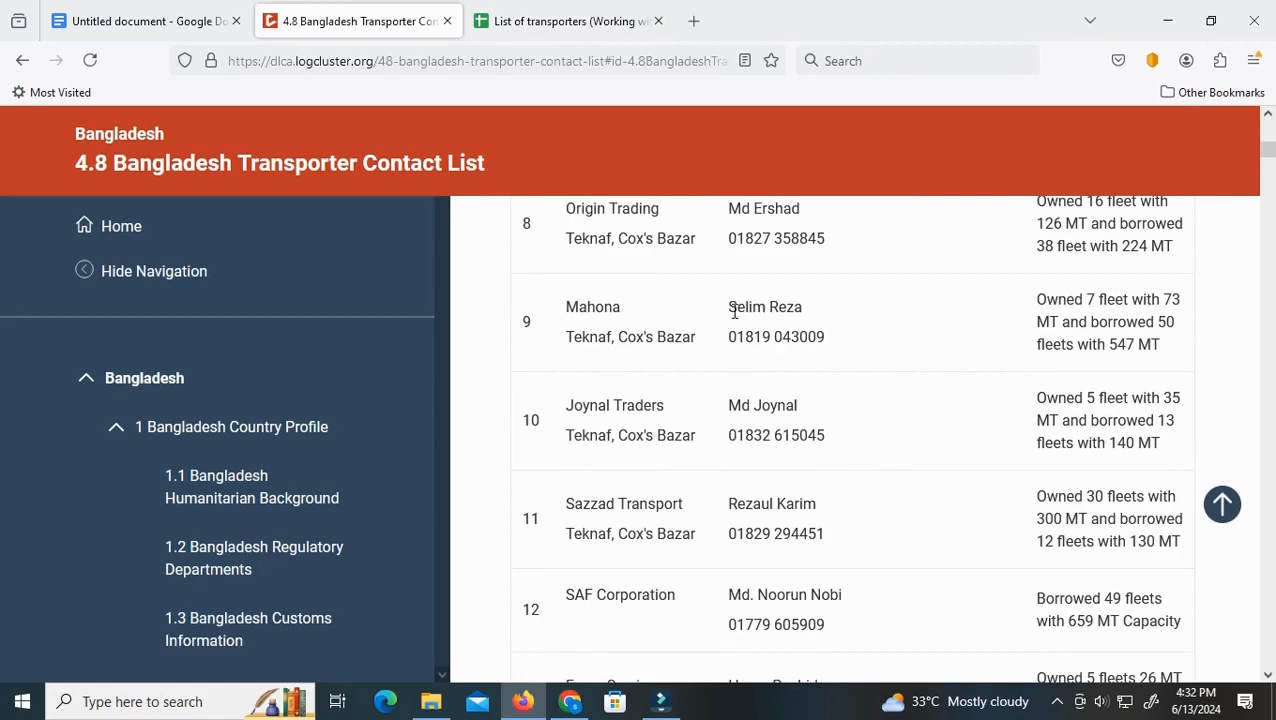
{"action": "left_click_drag", "start_coordinate": [728, 311], "coordinate": [843, 313]}
{"action": "left_click_drag", "start_coordinate": [728, 337], "coordinate": [825, 338]}
{"action": "left_click_drag", "start_coordinate": [729, 405], "coordinate": [817, 407]}
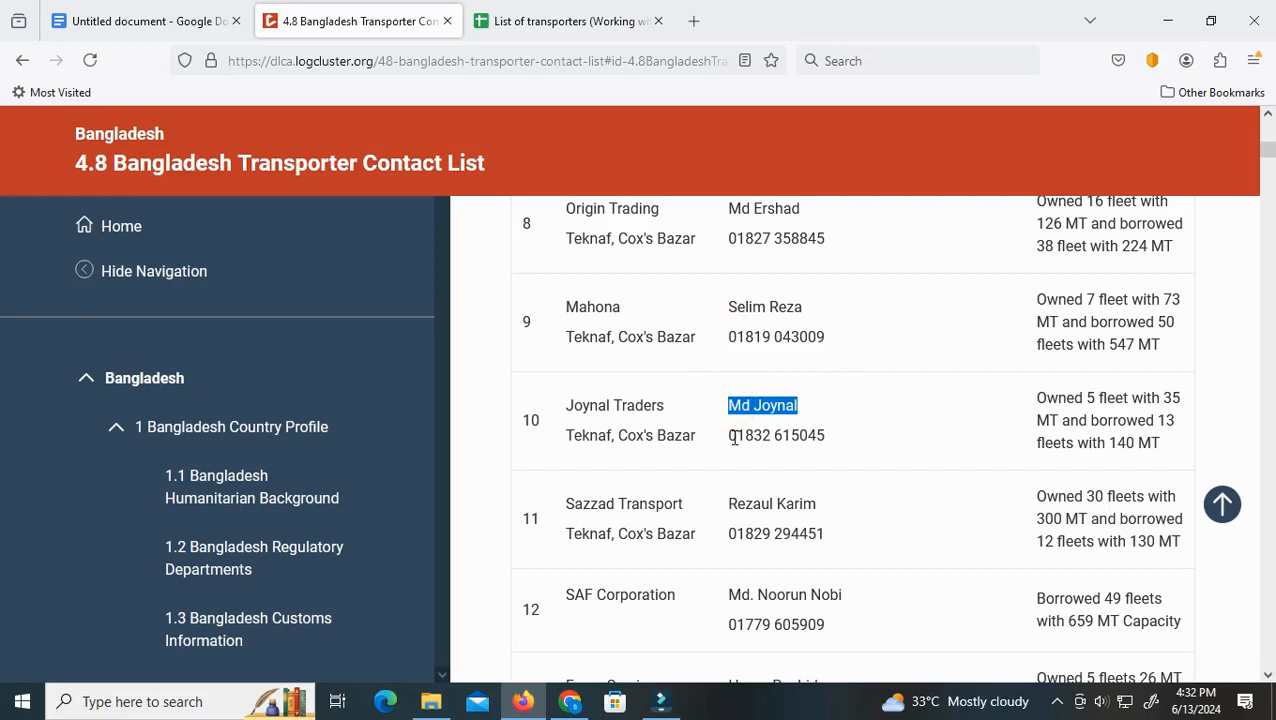
{"action": "left_click_drag", "start_coordinate": [729, 435], "coordinate": [866, 439]}
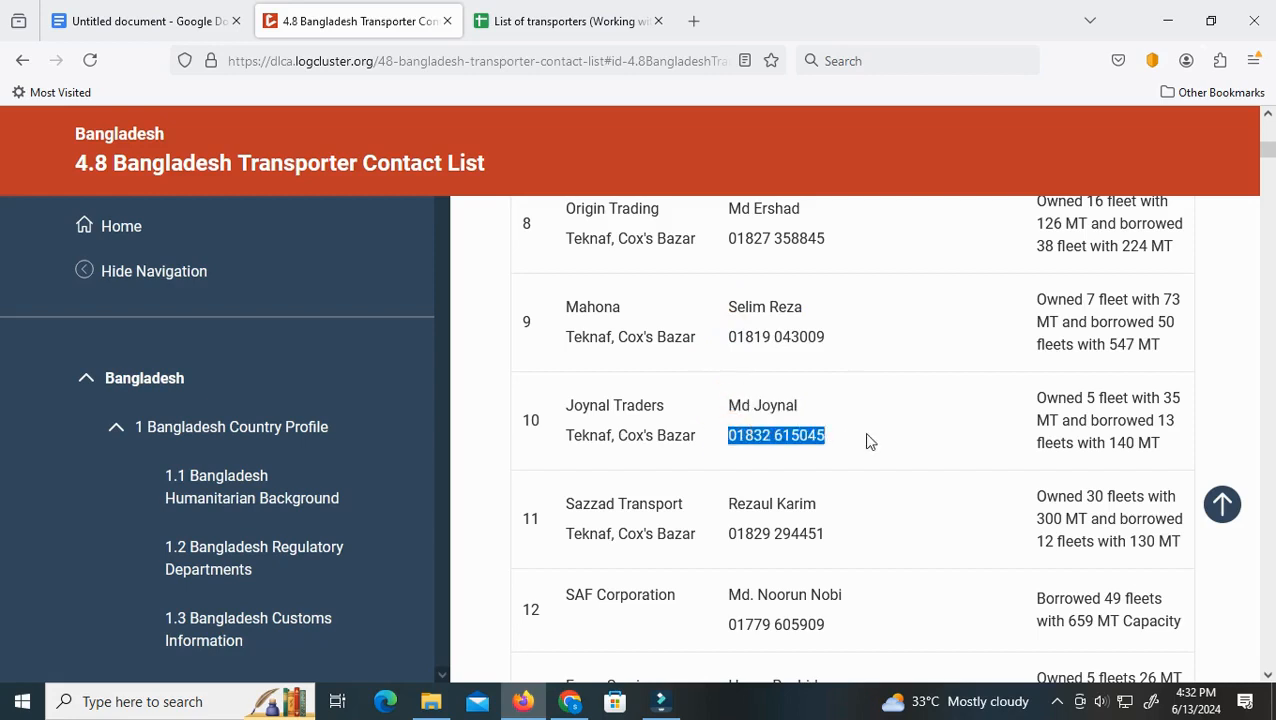
{"action": "scroll", "coordinate": [801, 604], "scroll_direction": "down", "scroll_amount": 2}
{"action": "scroll", "coordinate": [803, 607], "scroll_direction": "down", "scroll_amount": 2}
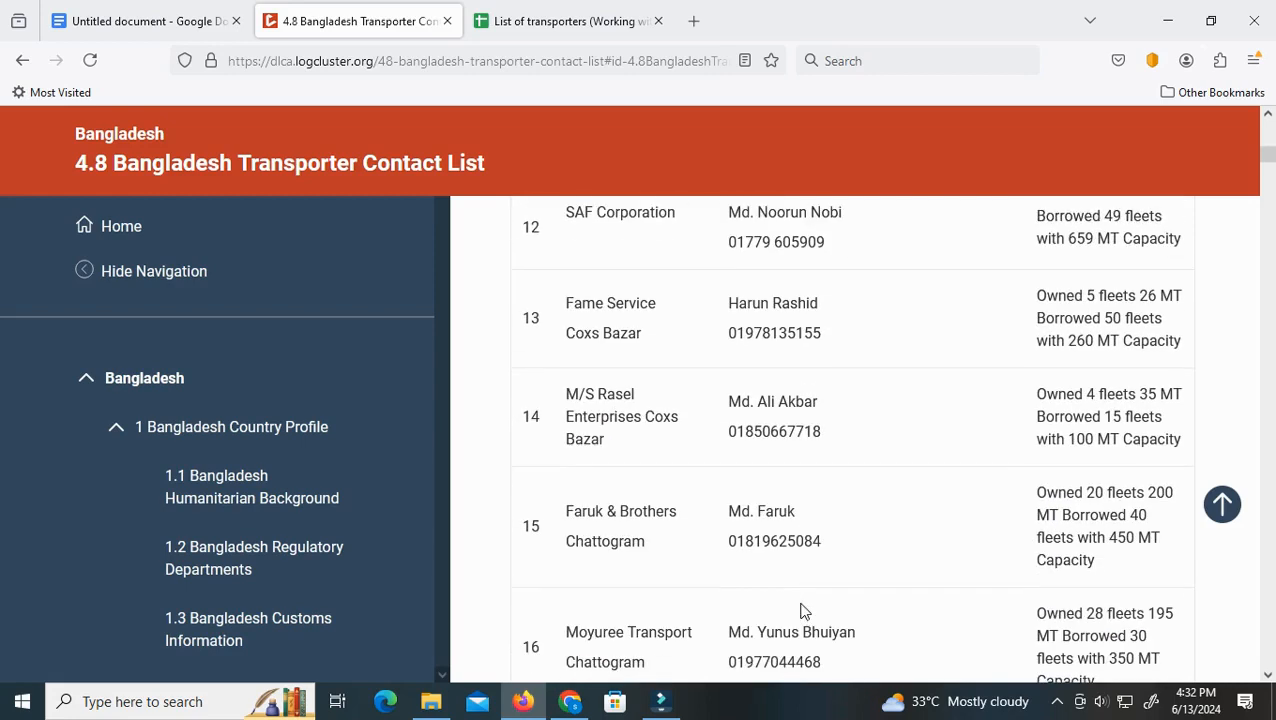
{"action": "scroll", "coordinate": [801, 606], "scroll_direction": "down", "scroll_amount": 2}
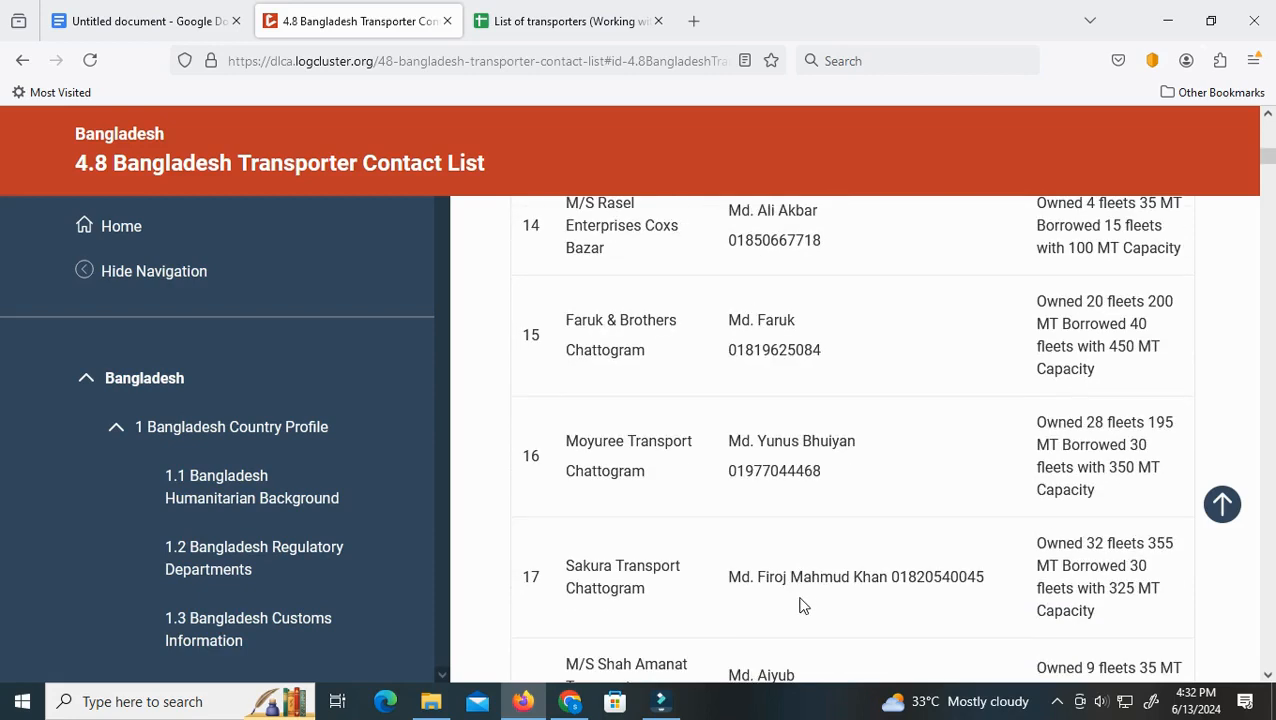
{"action": "scroll", "coordinate": [800, 605], "scroll_direction": "down", "scroll_amount": 12}
{"action": "scroll", "coordinate": [800, 605], "scroll_direction": "down", "scroll_amount": 12}
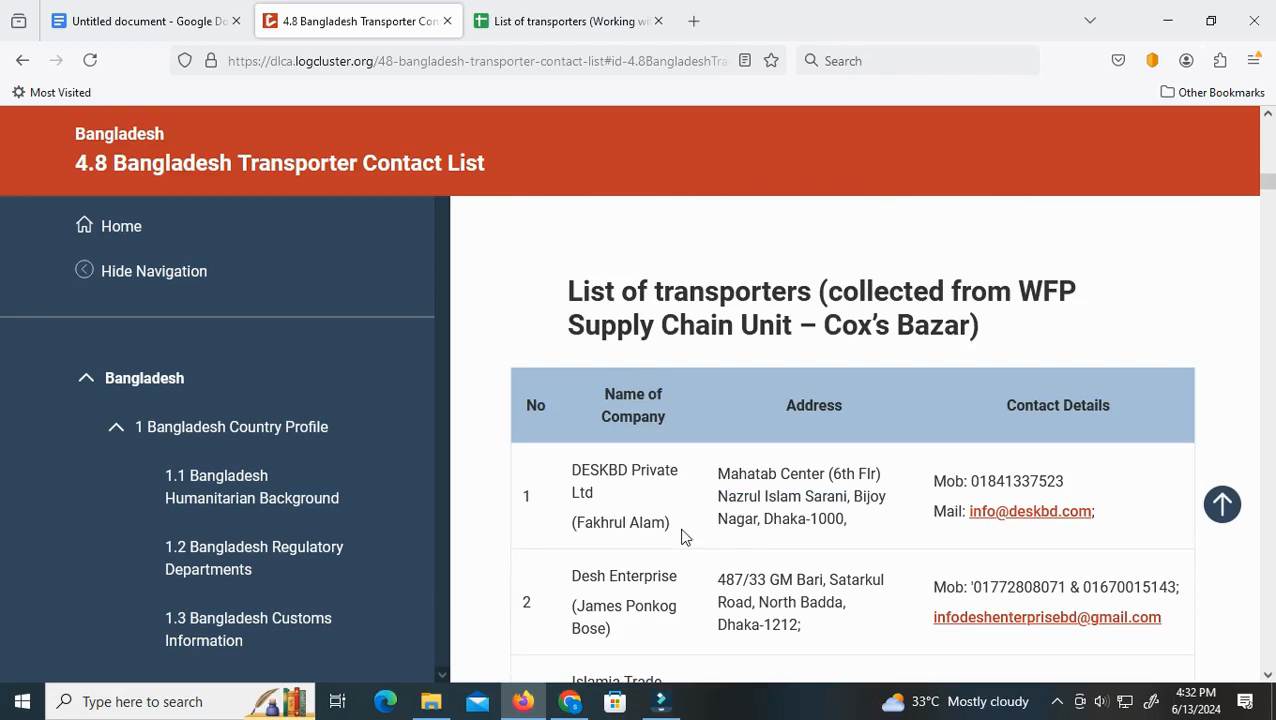
Open Sheet2 and copy the heading "List of transporters (collected from WFP Supply Chain Unit – Cox's Bazar)" from the contact list page
{"action": "left_click", "coordinate": [593, 20]}
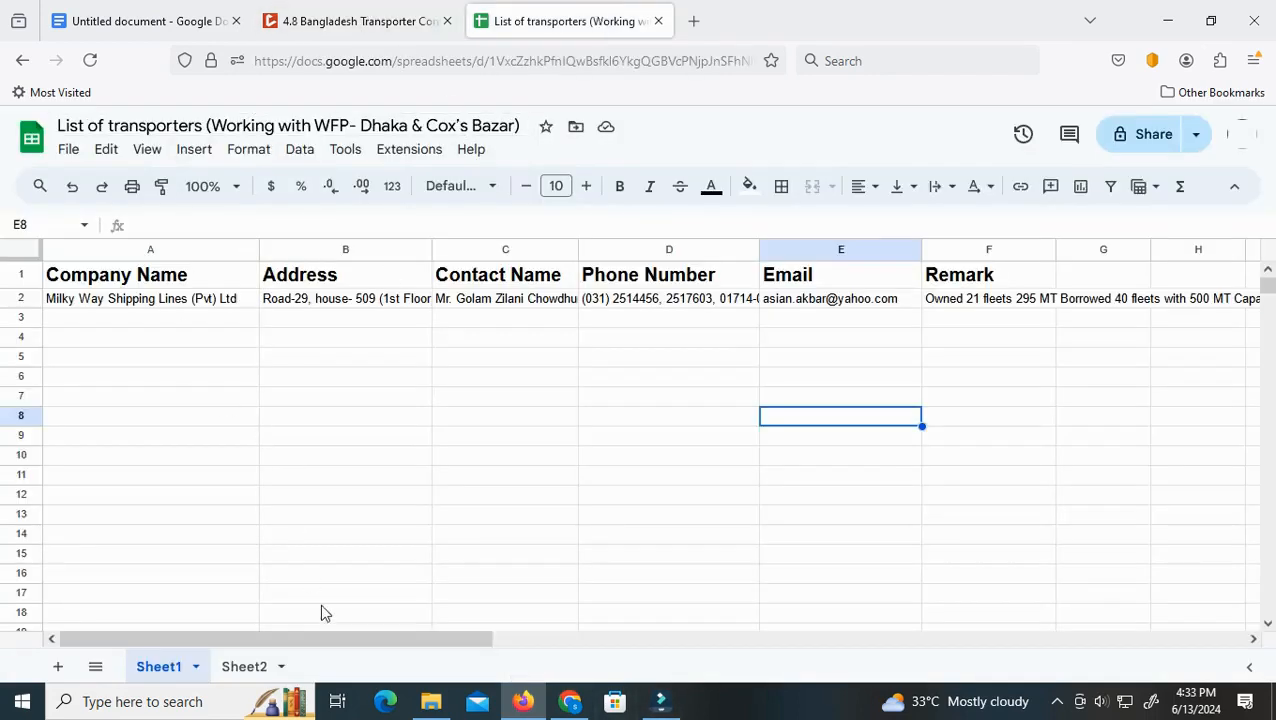
{"action": "left_click", "coordinate": [244, 667]}
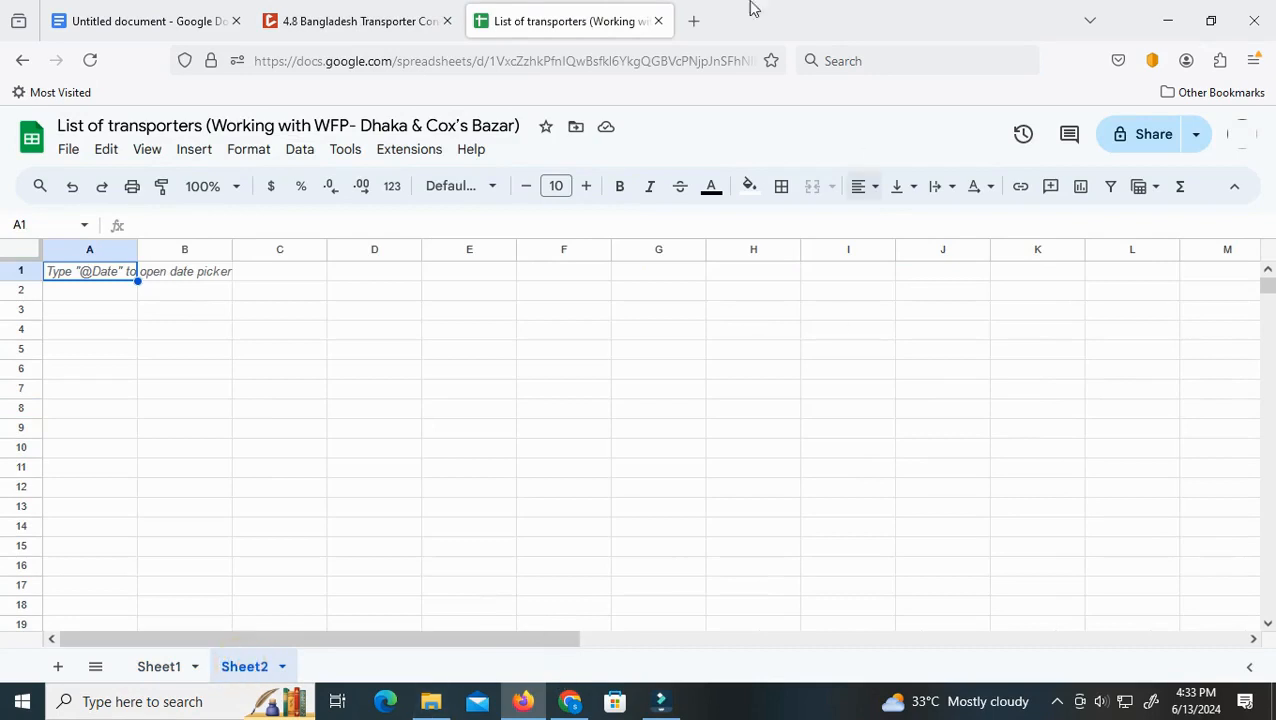
{"action": "left_click", "coordinate": [362, 24]}
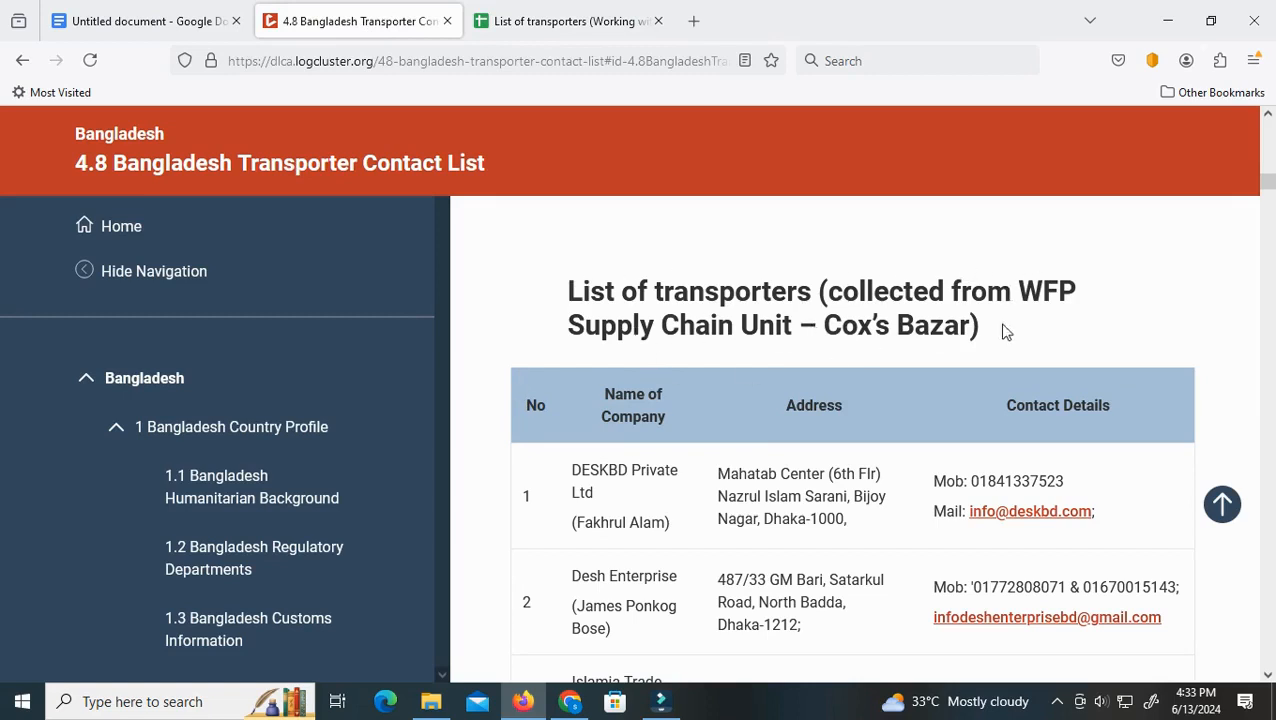
{"action": "left_click_drag", "start_coordinate": [566, 288], "coordinate": [1025, 339]}
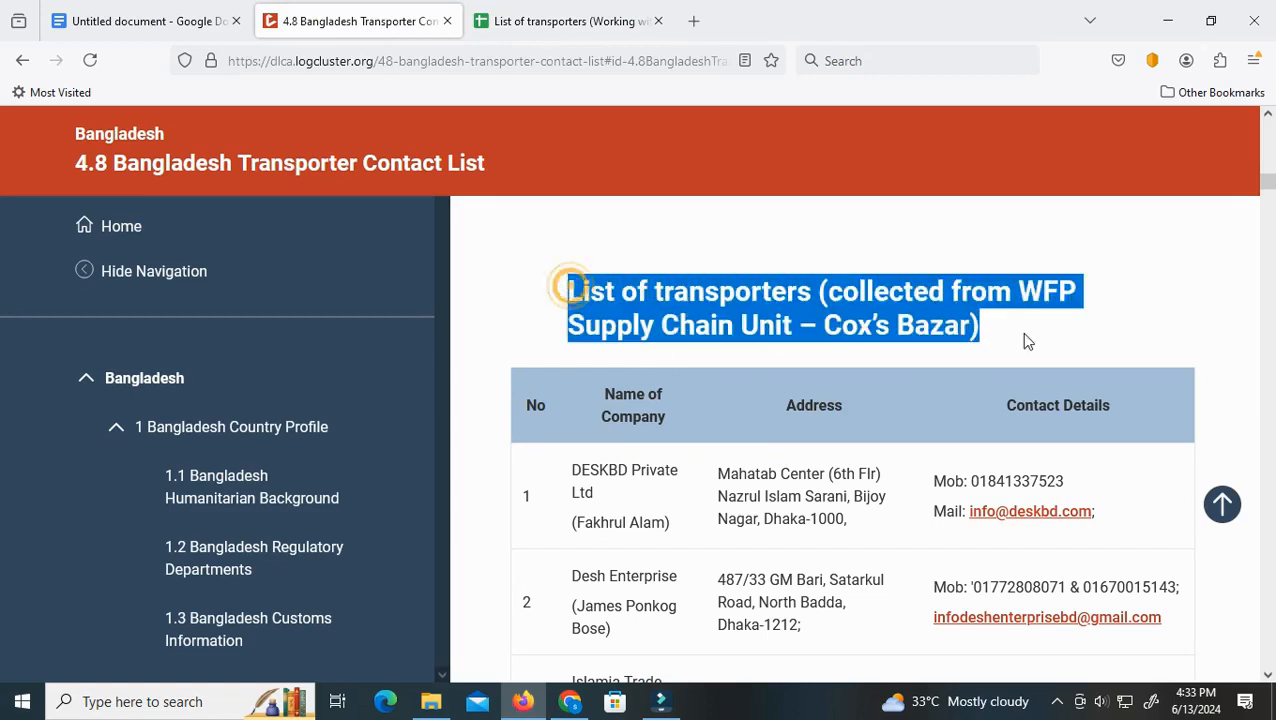
{"action": "right_click", "coordinate": [884, 328]}
{"action": "left_click", "coordinate": [1005, 345]}
Replace the spreadsheet's title with the copied heading "List of transporters (collected from WFP Supply Chain Unit – Cox's Bazar)"
{"action": "left_click", "coordinate": [573, 12]}
{"action": "left_click", "coordinate": [341, 126]}
{"action": "key", "text": "End"}
{"action": "key", "text": "ctrl+shift+Left"}
{"action": "key", "text": "ctrl+shift+Left"}
{"action": "left_click_drag", "start_coordinate": [343, 126], "coordinate": [20, 136]}
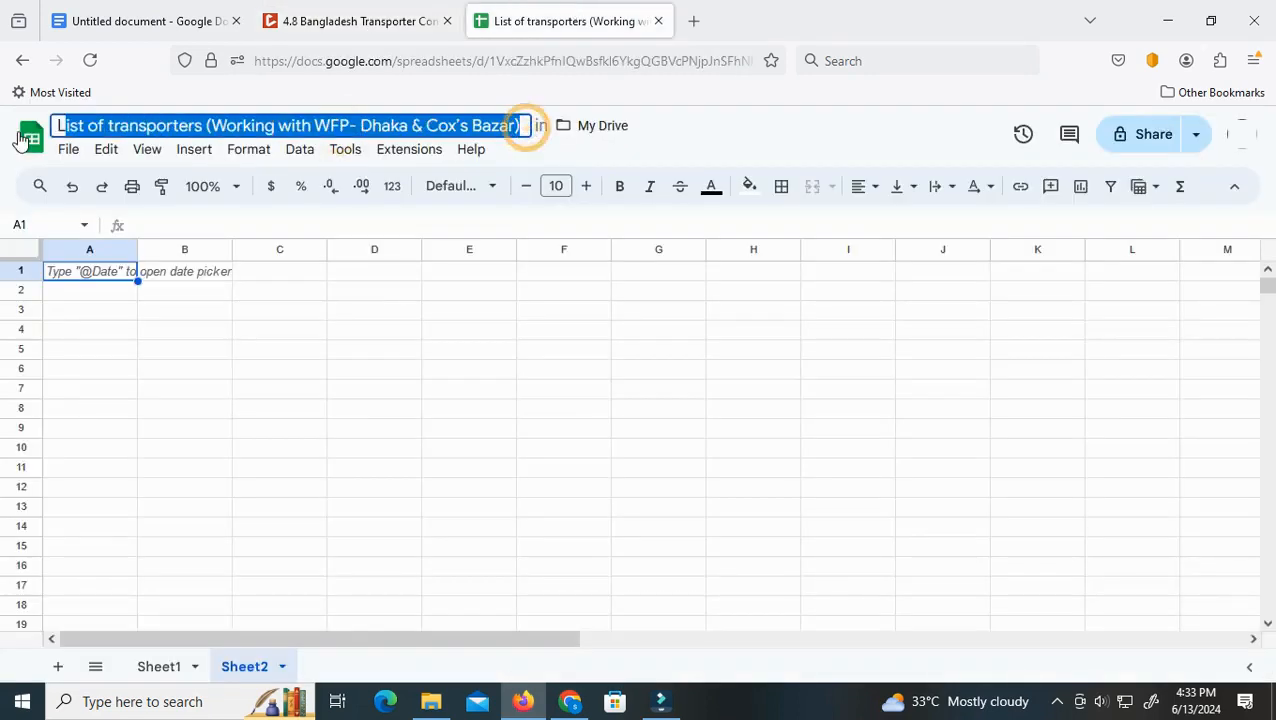
{"action": "right_click", "coordinate": [57, 125]}
{"action": "left_click", "coordinate": [61, 125]}
{"action": "left_click", "coordinate": [65, 125]}
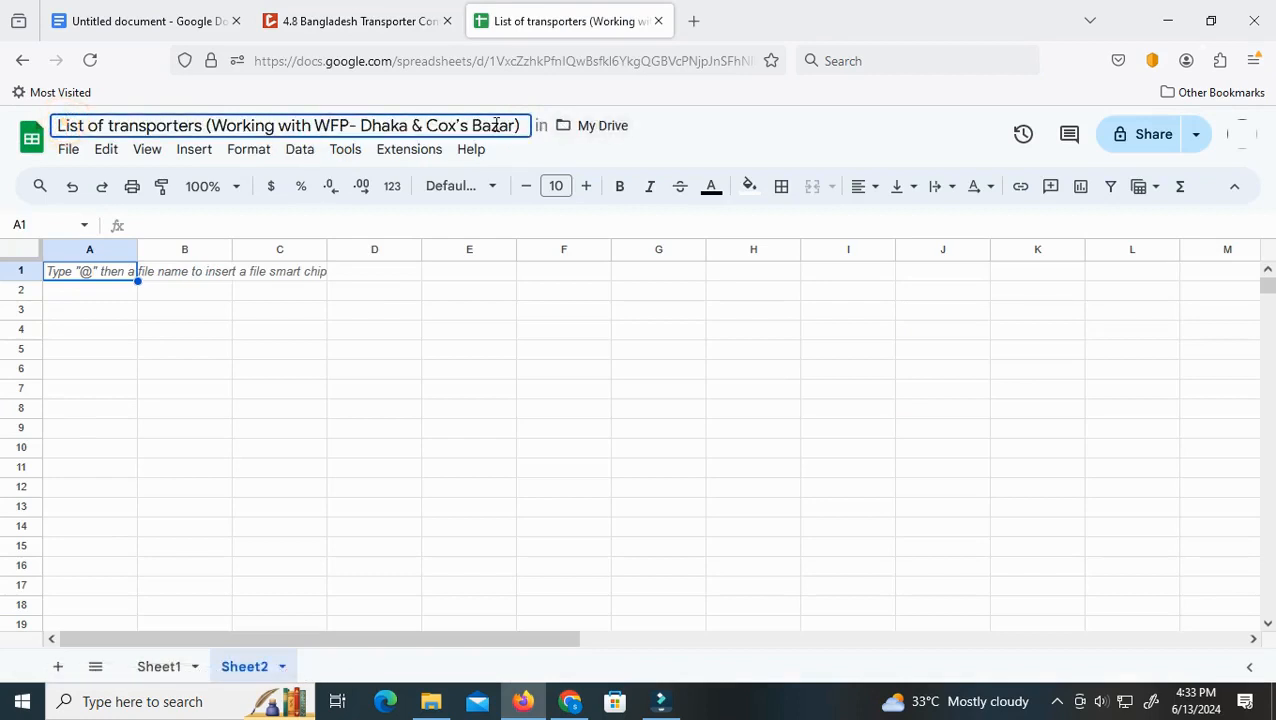
{"action": "left_click_drag", "start_coordinate": [518, 126], "coordinate": [50, 128]}
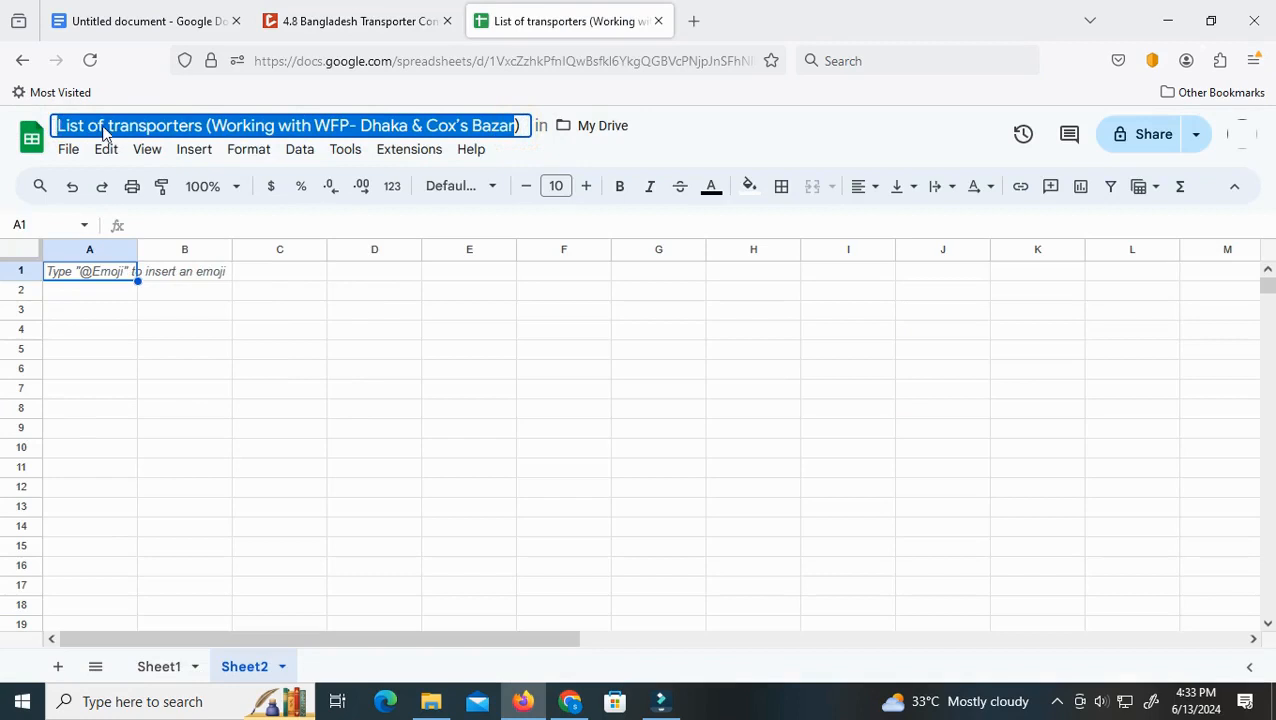
{"action": "right_click", "coordinate": [104, 131]}
{"action": "left_click", "coordinate": [172, 265]}
{"action": "left_click", "coordinate": [615, 124]}
{"action": "key", "text": "BackSpace"}
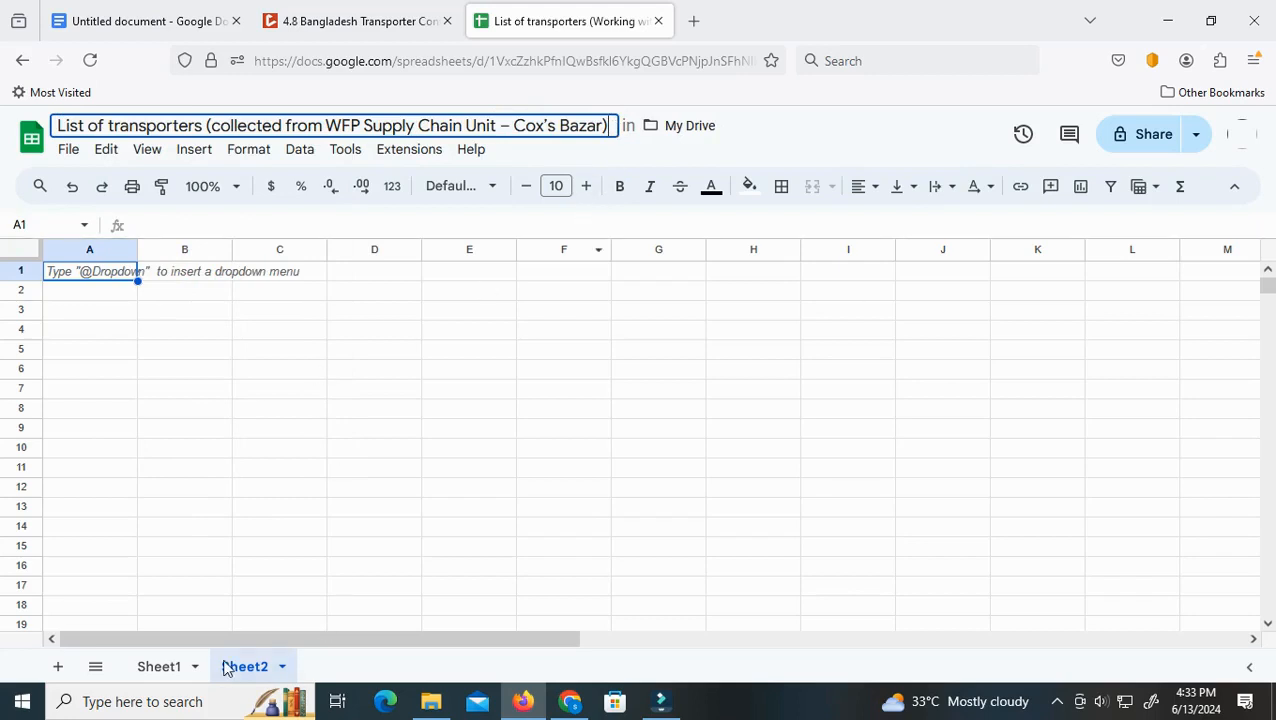
{"action": "left_click", "coordinate": [390, 352]}
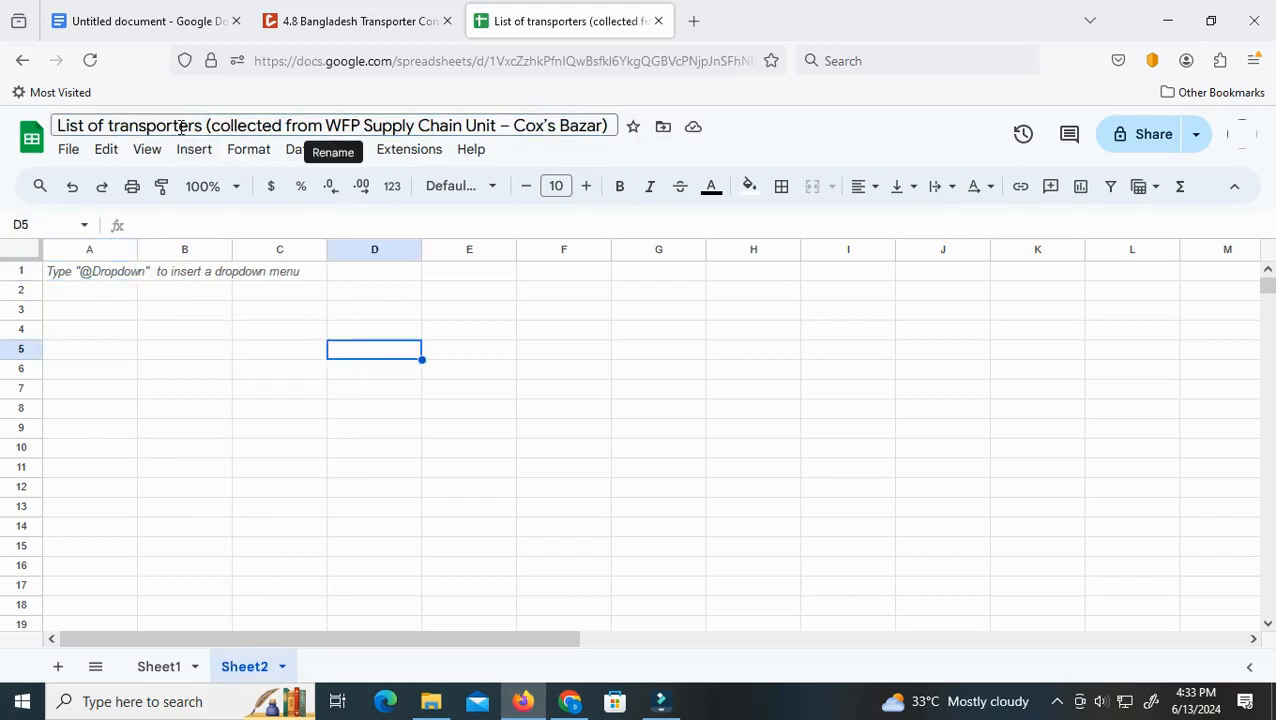
Check the column headings of the Cox's Bazar transporter table on the contact list page, and copy header row 1 from Sheet1
{"action": "left_click", "coordinate": [366, 18]}
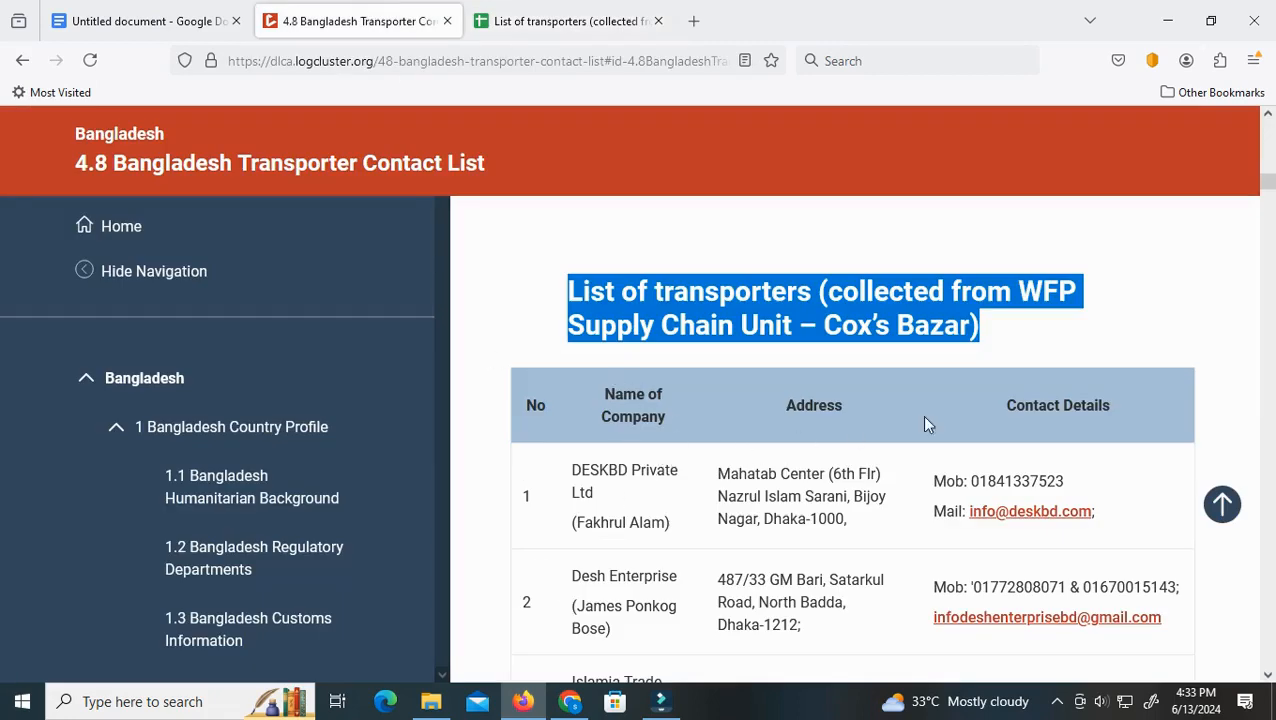
{"action": "scroll", "coordinate": [960, 580], "scroll_direction": "down", "scroll_amount": 1}
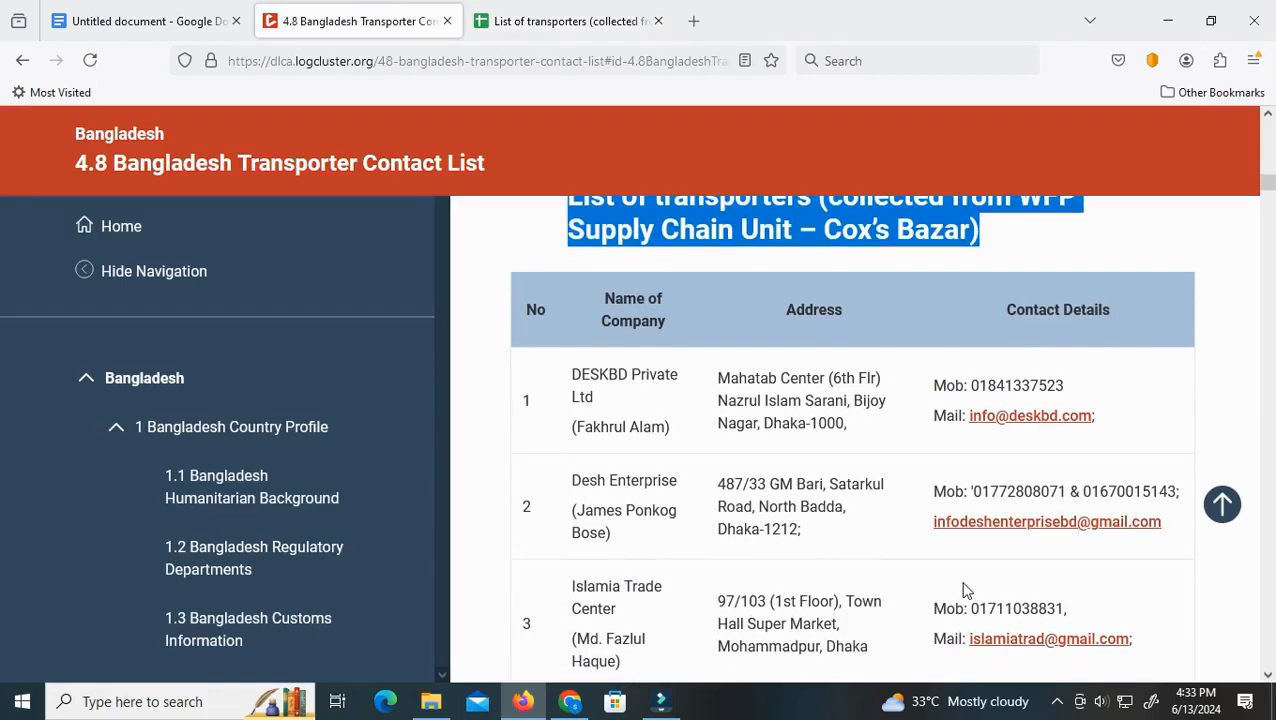
{"action": "left_click", "coordinate": [622, 10]}
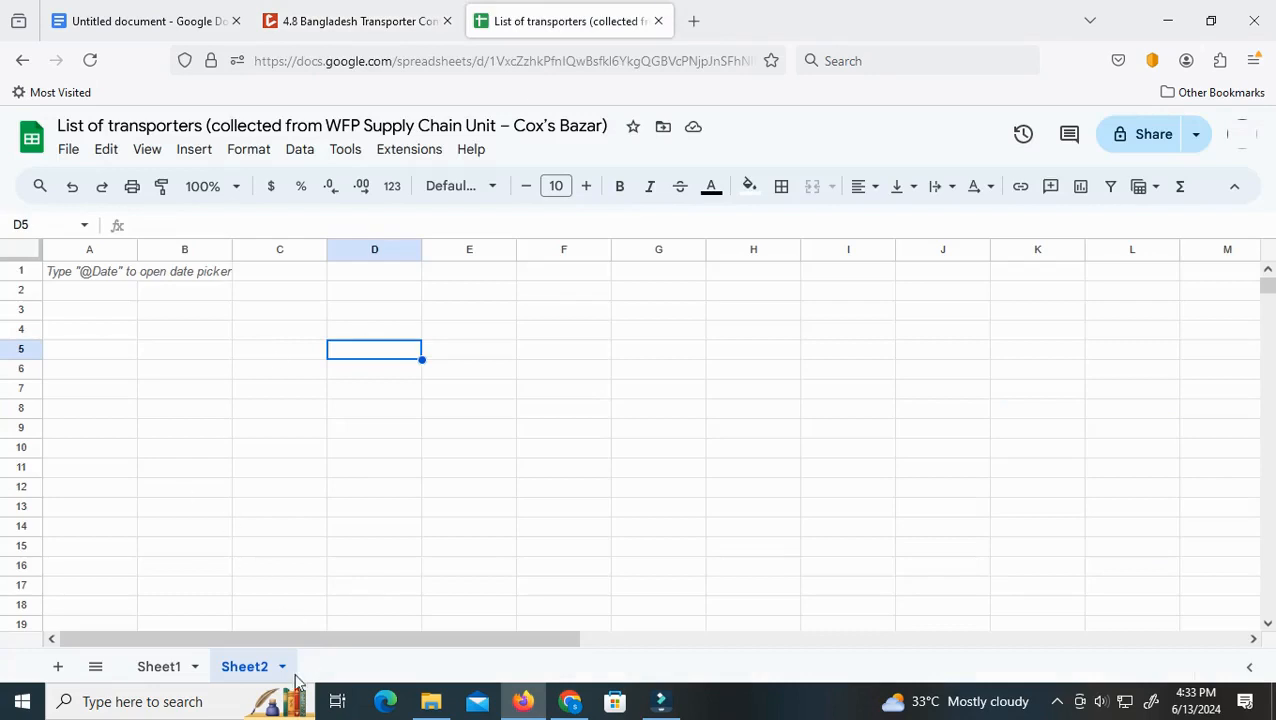
{"action": "left_click", "coordinate": [131, 667]}
{"action": "left_click", "coordinate": [307, 300]}
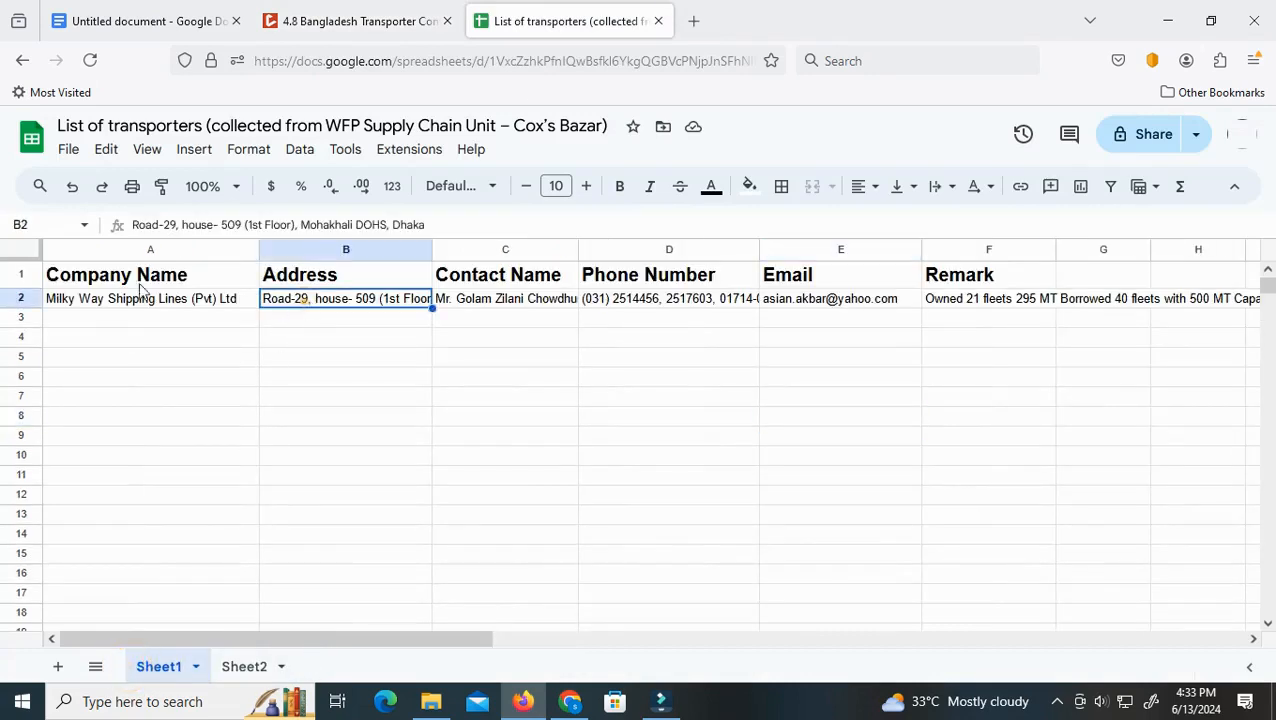
{"action": "left_click", "coordinate": [24, 274]}
{"action": "right_click", "coordinate": [28, 272]}
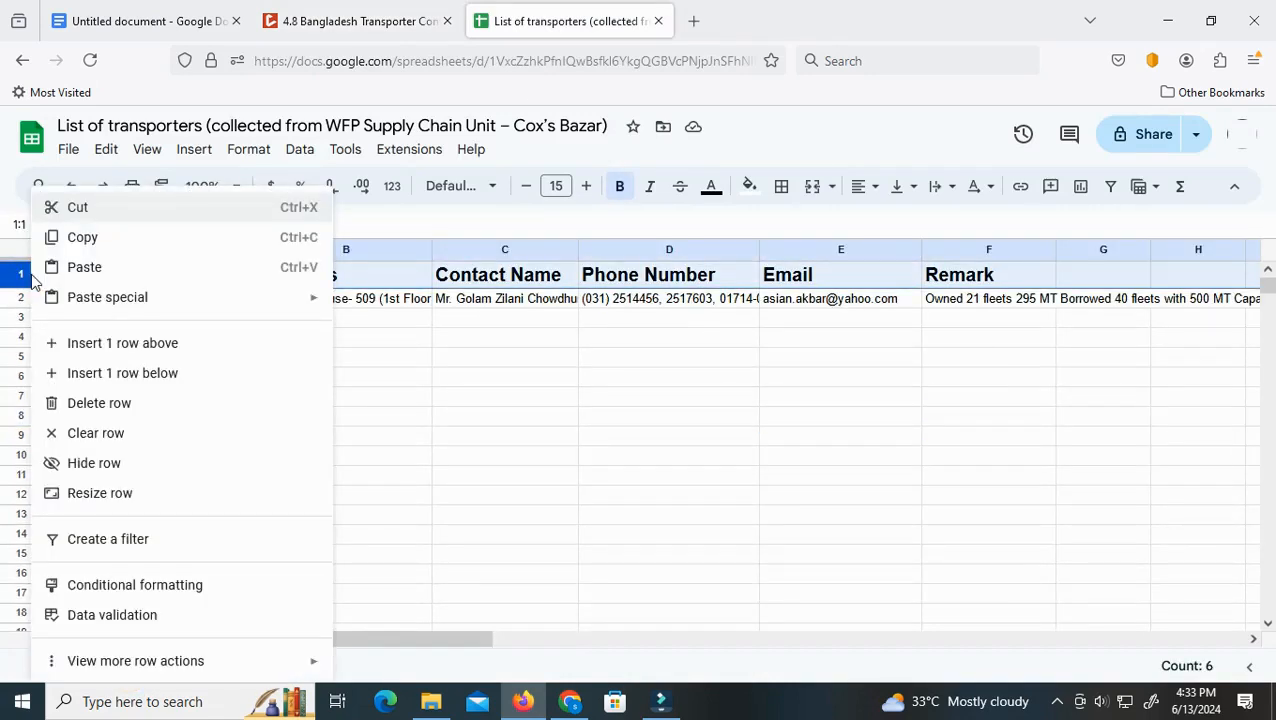
{"action": "left_click", "coordinate": [80, 236]}
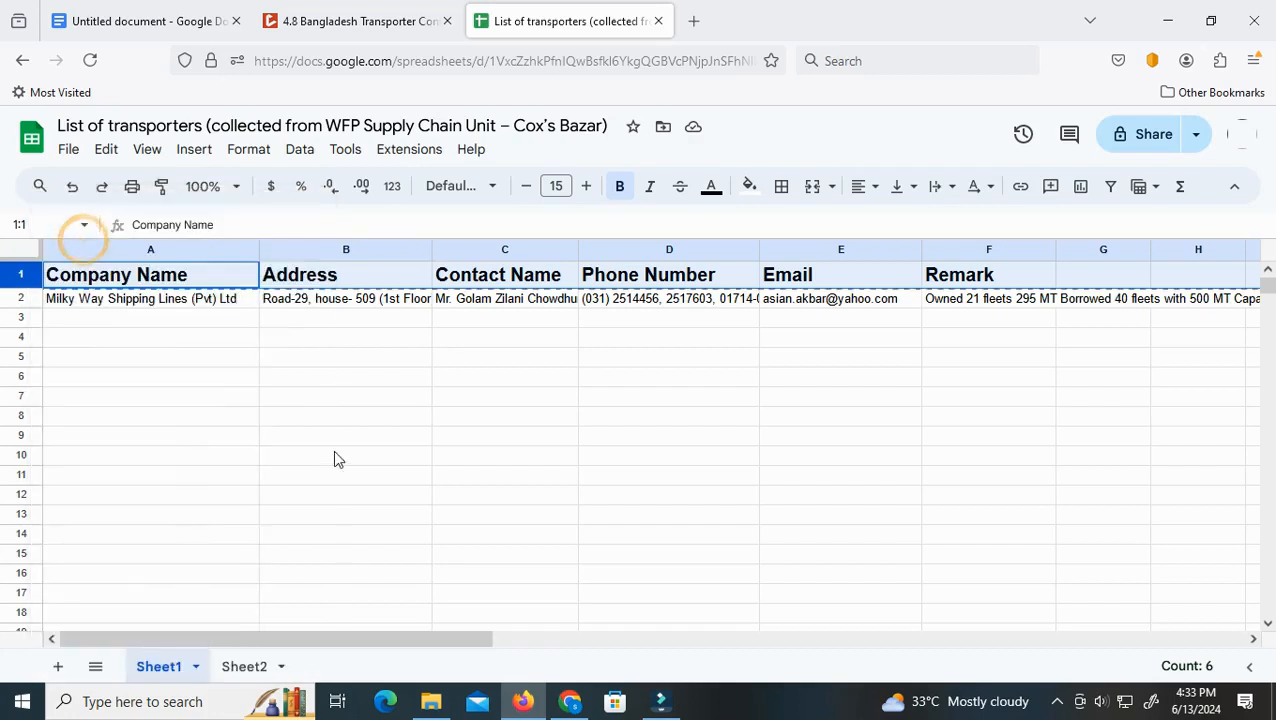
Paste the copied header row, Company Name through Remark, into row 1 of Sheet2
{"action": "left_click", "coordinate": [258, 667]}
{"action": "left_click", "coordinate": [24, 271]}
{"action": "right_click", "coordinate": [53, 283]}
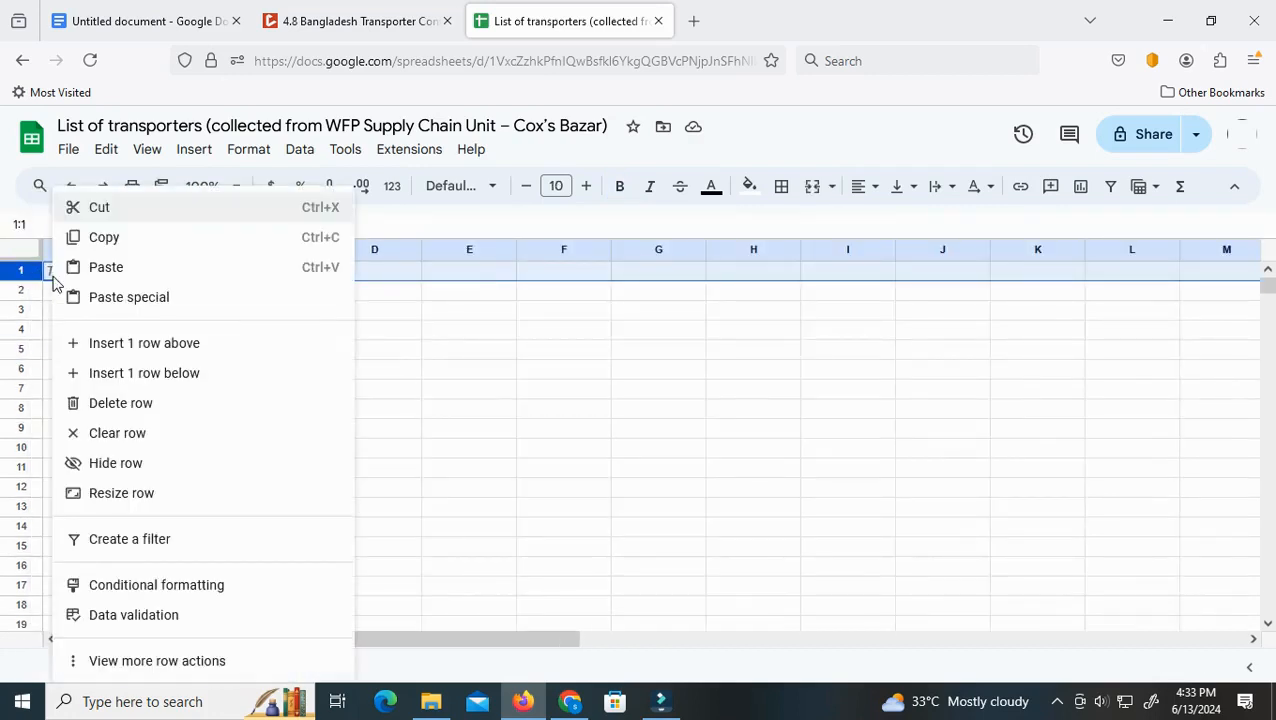
{"action": "left_click", "coordinate": [106, 280]}
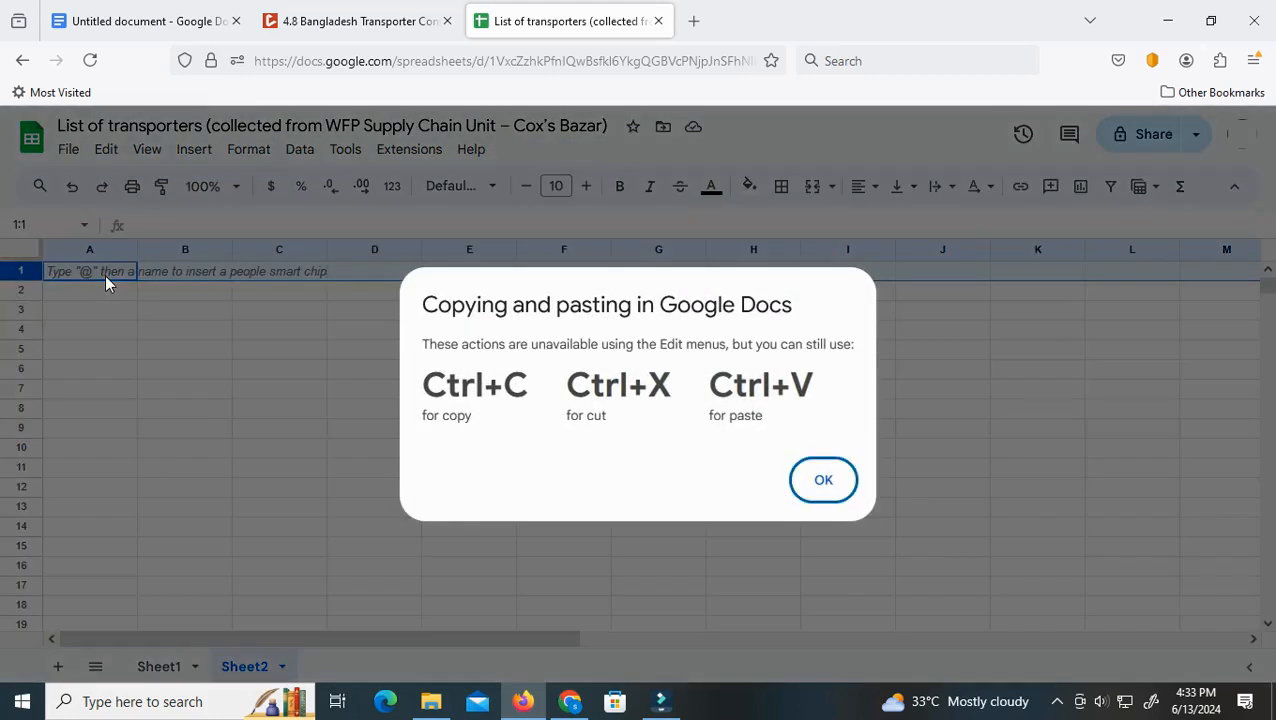
{"action": "left_click", "coordinate": [824, 482]}
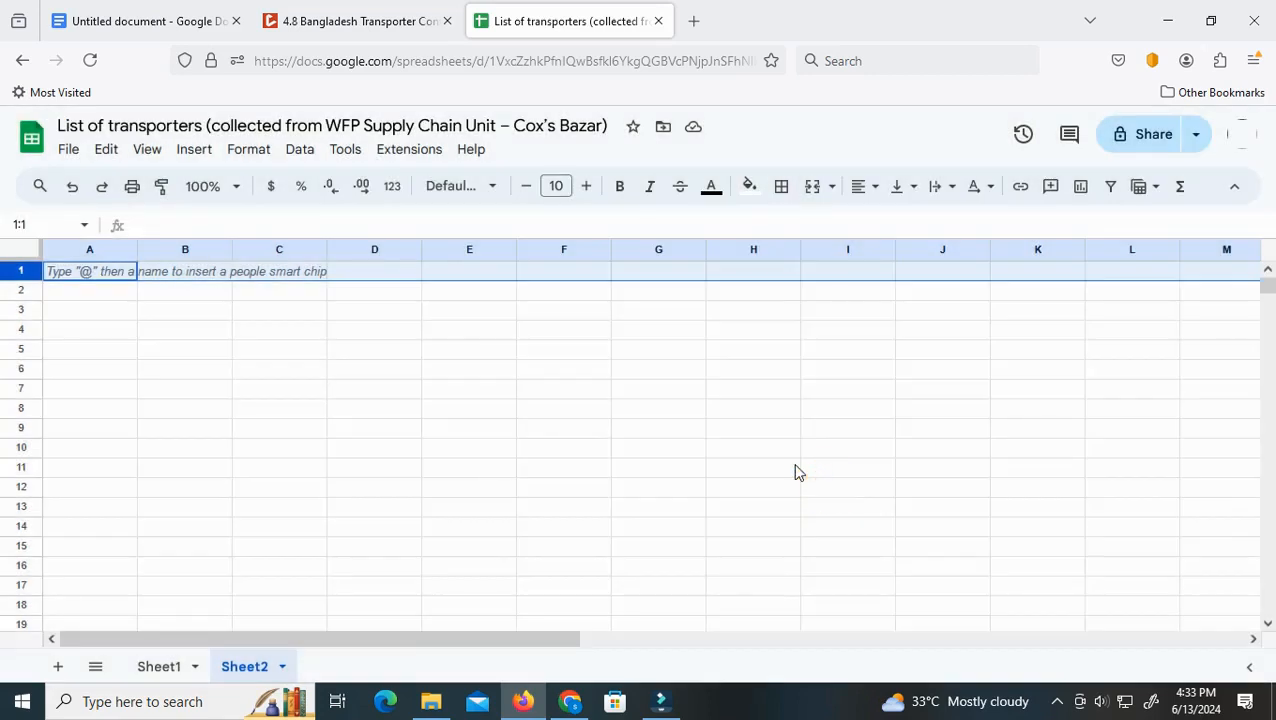
{"action": "key", "text": "ctrl+v"}
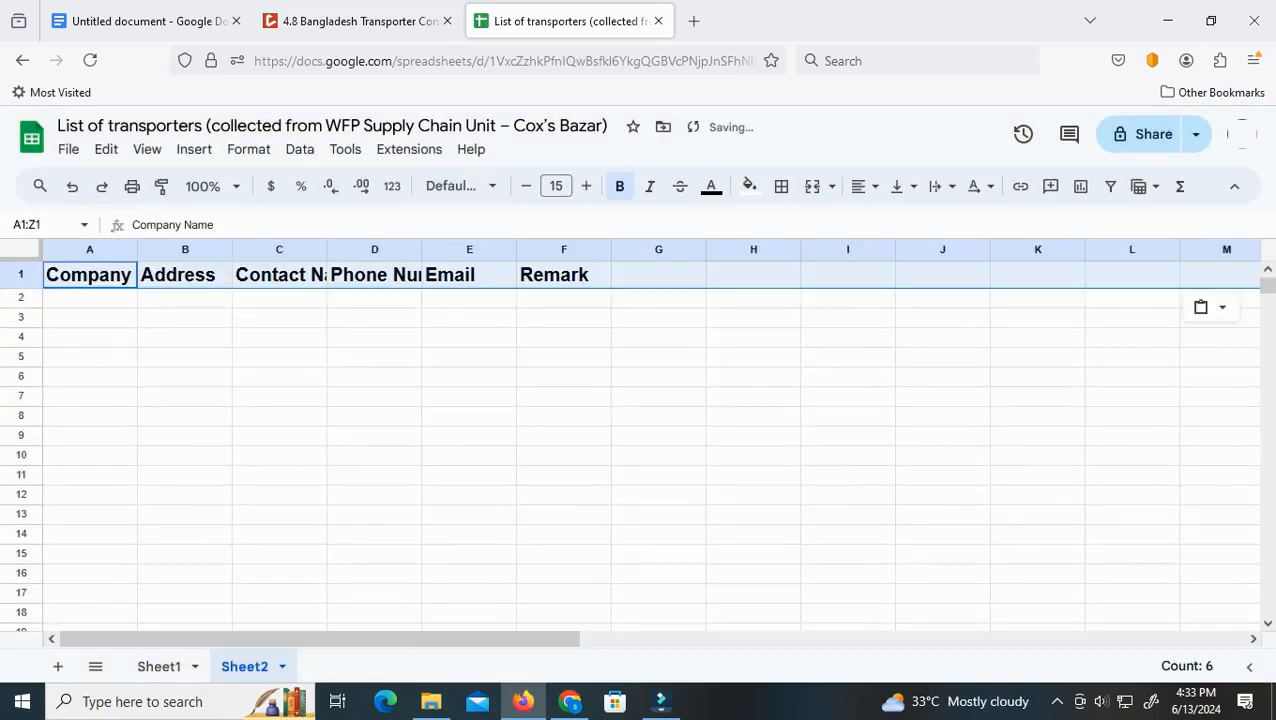
{"action": "left_click", "coordinate": [485, 457]}
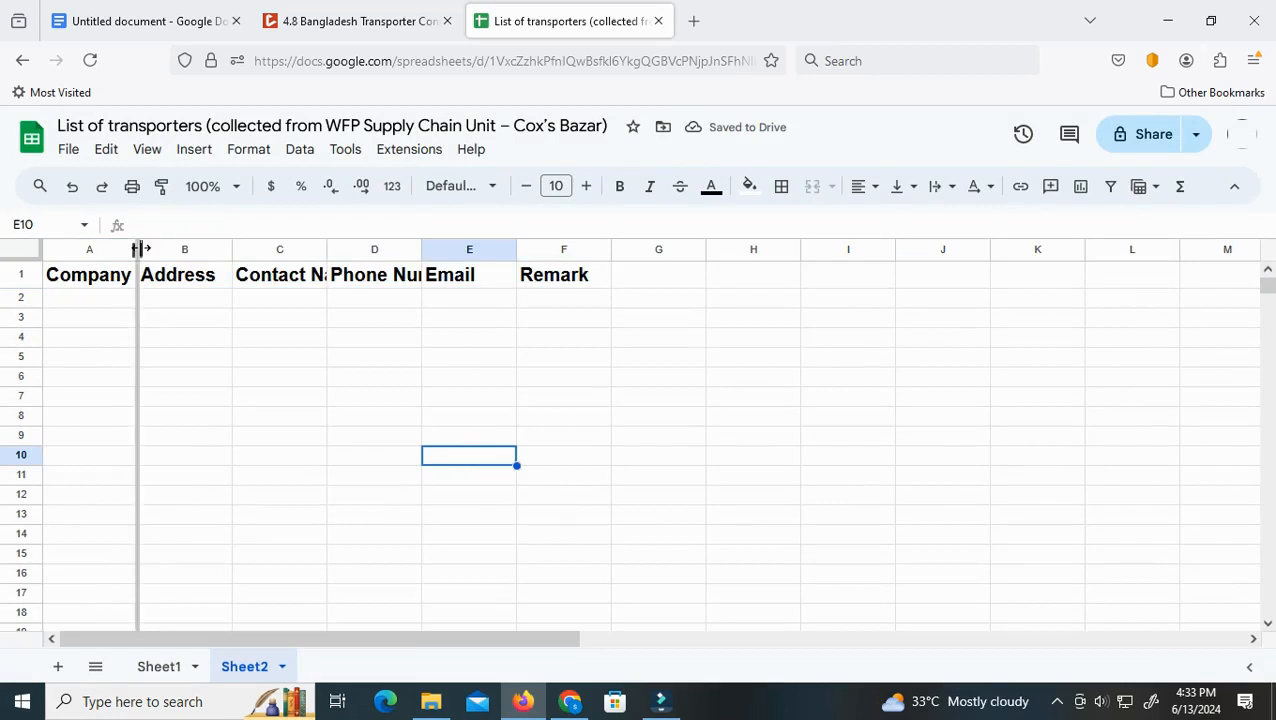
Widen columns A to D of Sheet2 so the Company Name, Address, Contact Name and Phone Number headings fit
{"action": "double_click", "coordinate": [137, 249]}
{"action": "left_click_drag", "start_coordinate": [307, 250], "coordinate": [331, 250]}
{"action": "left_click_drag", "start_coordinate": [427, 249], "coordinate": [516, 249]}
{"action": "left_click_drag", "start_coordinate": [610, 249], "coordinate": [680, 249]}
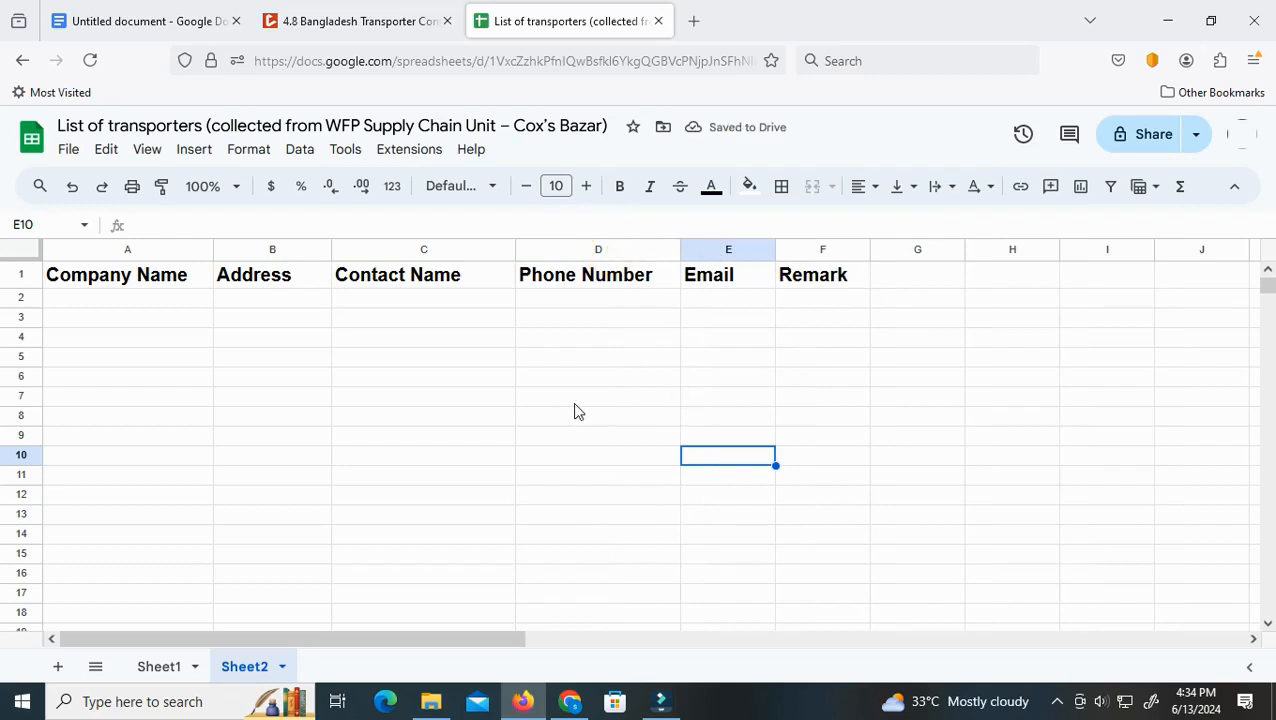
Review the remaining transporter tables on the Bangladesh Transporter Contact List page and return to its beginning
{"action": "left_click", "coordinate": [568, 702]}
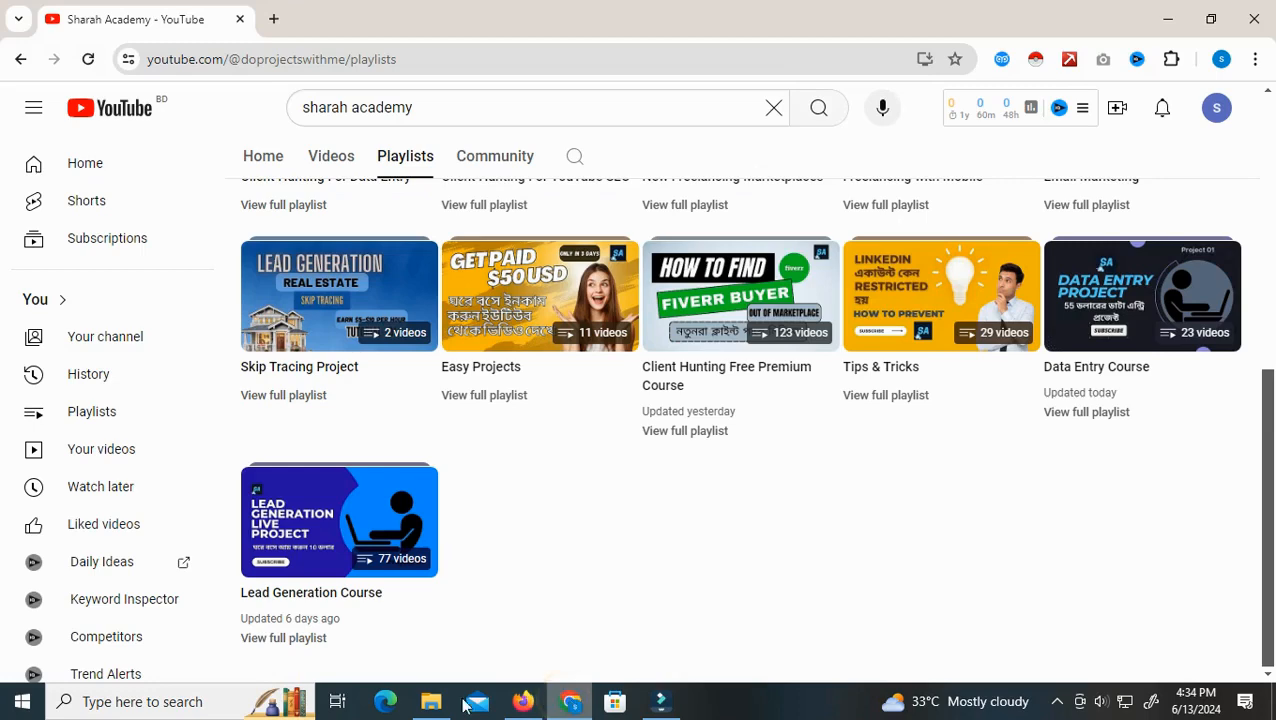
{"action": "left_click", "coordinate": [522, 702]}
{"action": "left_click", "coordinate": [318, 12]}
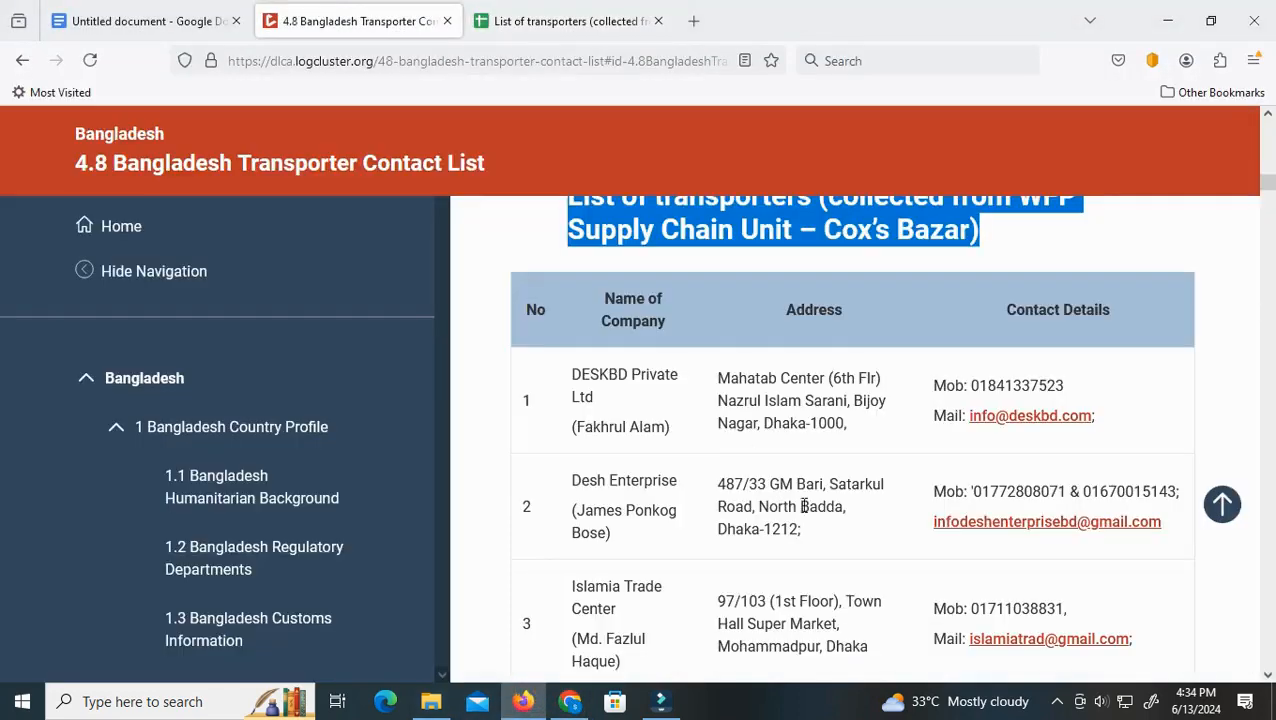
{"action": "scroll", "coordinate": [833, 581], "scroll_direction": "down", "scroll_amount": 15}
{"action": "left_click_drag", "start_coordinate": [1268, 216], "coordinate": [1268, 650]}
{"action": "left_click_drag", "start_coordinate": [2, 650], "coordinate": [1218, 66]}
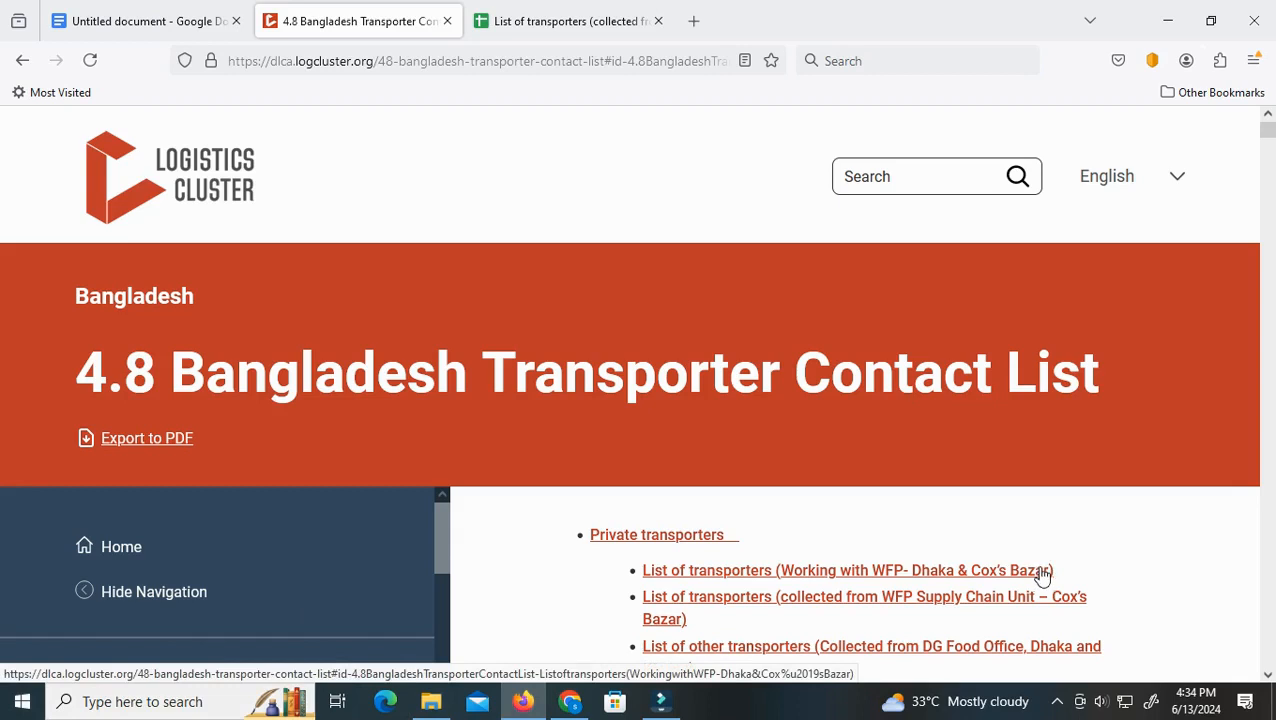
{"action": "left_click", "coordinate": [1057, 701]}
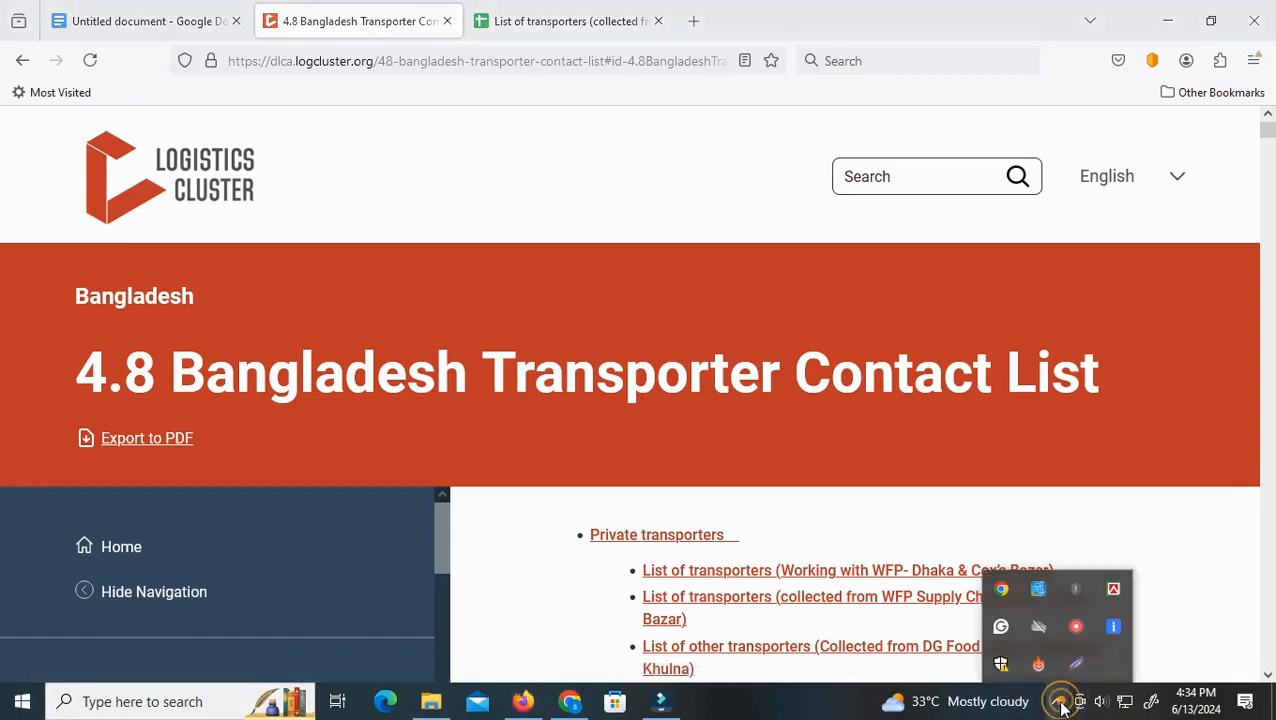